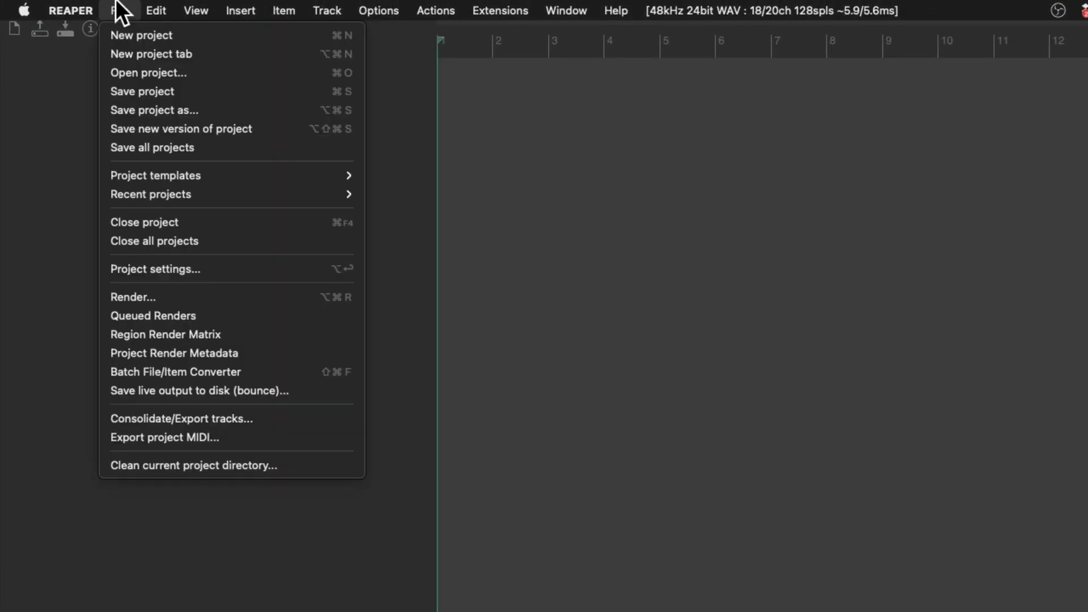
pyautogui.moveTo(110, 170)
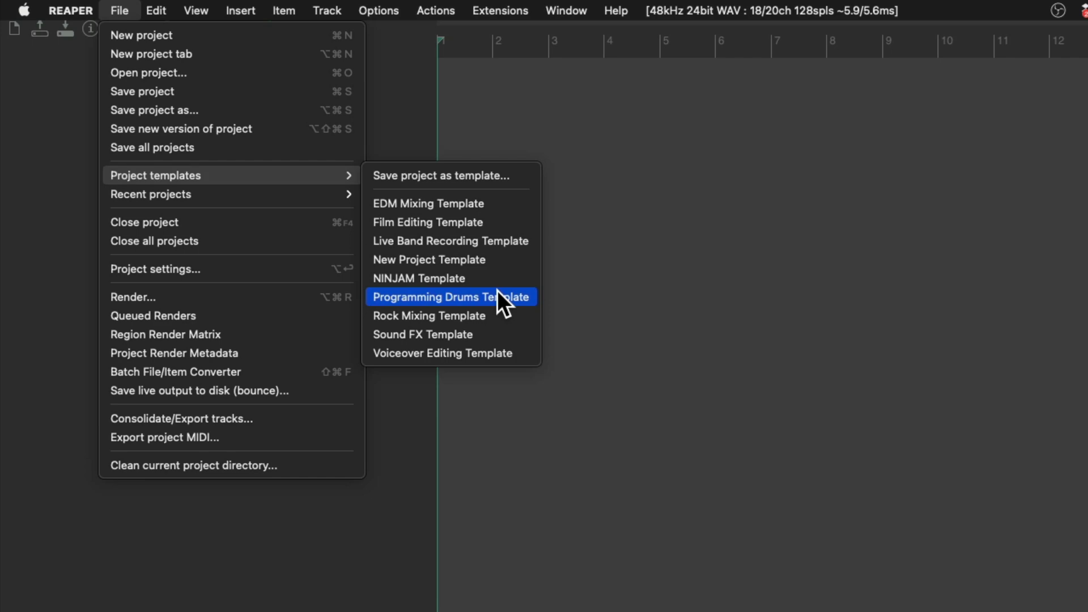
pyautogui.click(478, 389)
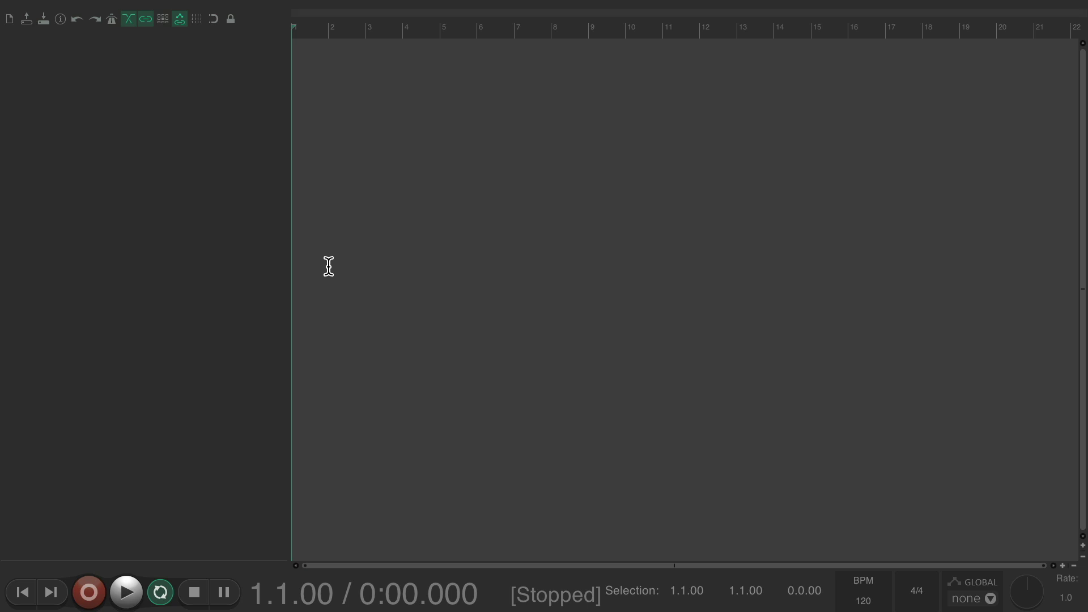
# - Insert the group of effect tracks from the Mixing FX track template into the empty project
pyautogui.rightClick(215, 122)
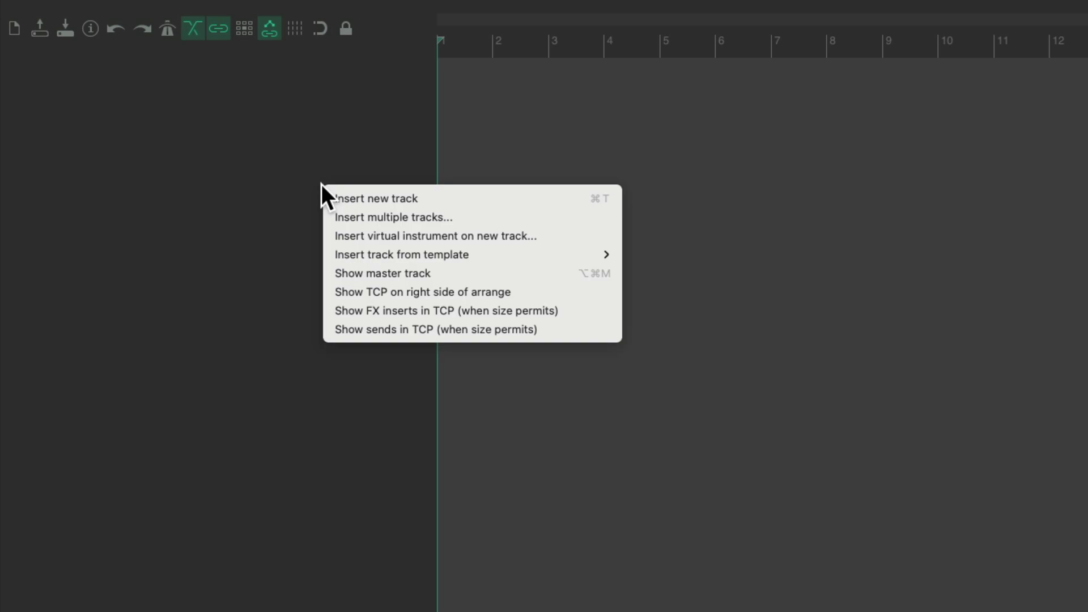
pyautogui.moveTo(328, 253)
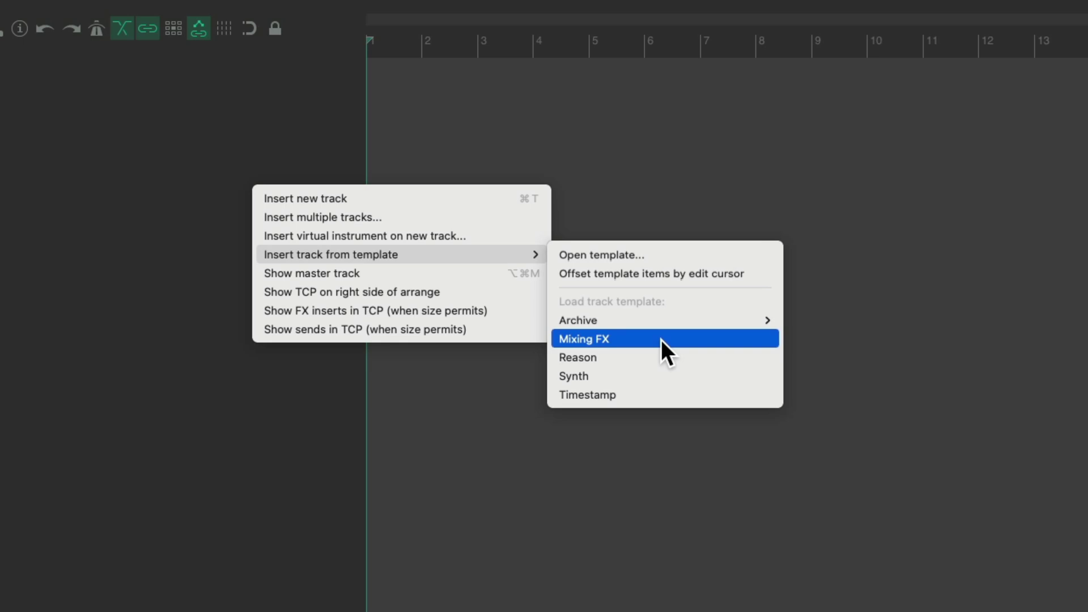
pyautogui.click(661, 338)
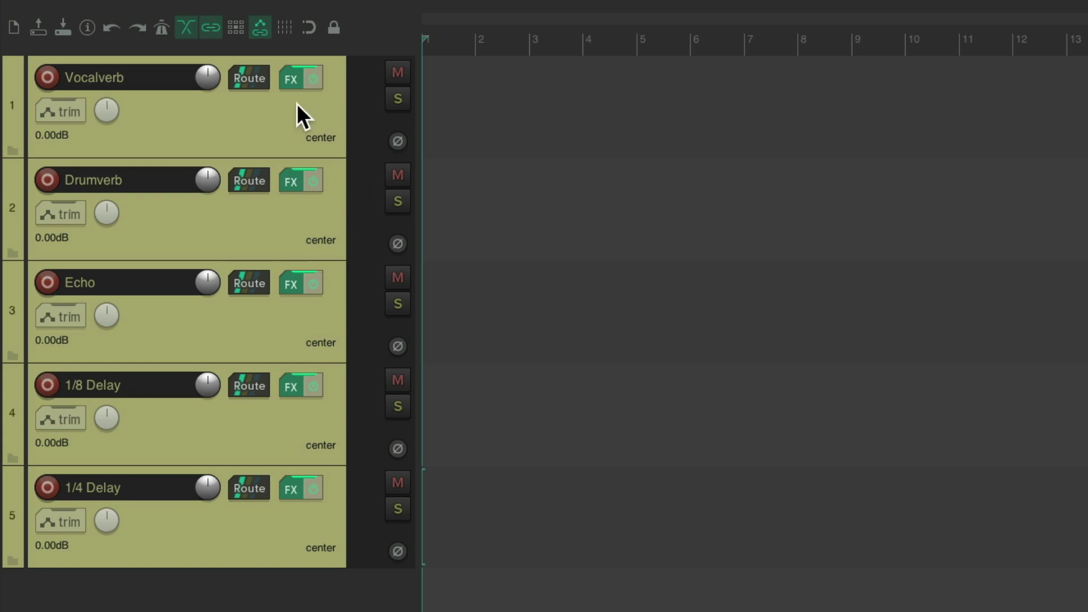
# - Examine the effect settings of the Vocalverb, Drumverb, Echo, 1/8 Delay and 1/4 Delay tracks one after another
pyautogui.click(290, 77)
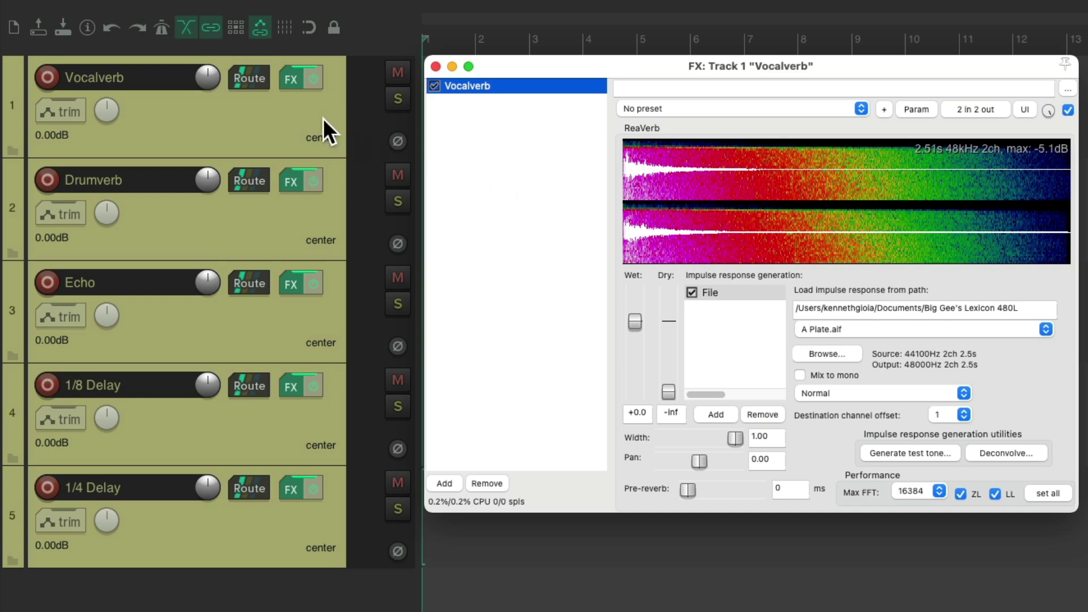
pyautogui.click(294, 80)
pyautogui.click(291, 181)
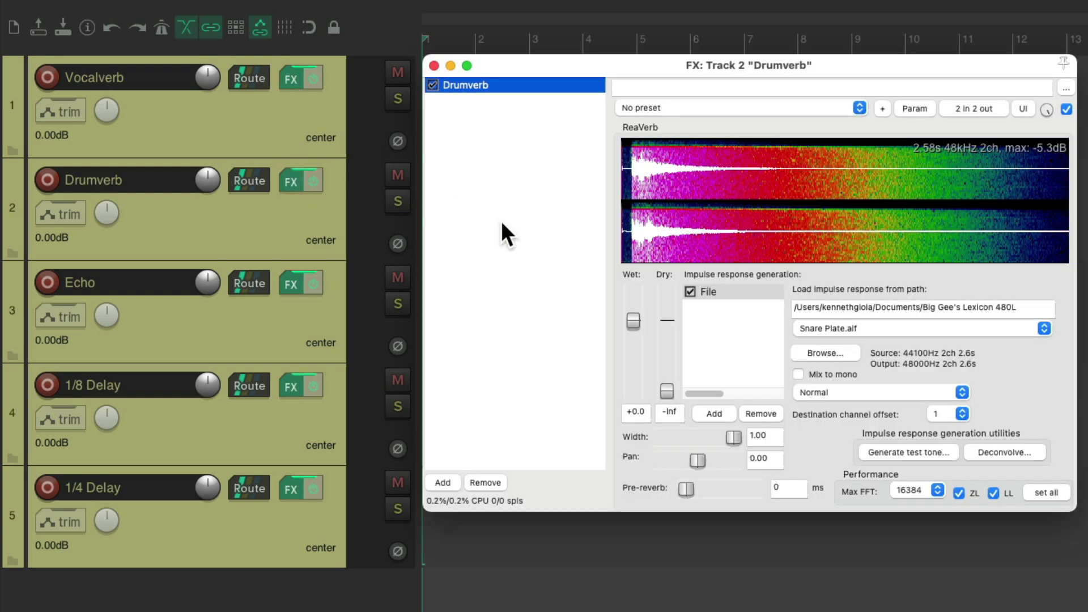
pyautogui.click(292, 182)
pyautogui.click(291, 284)
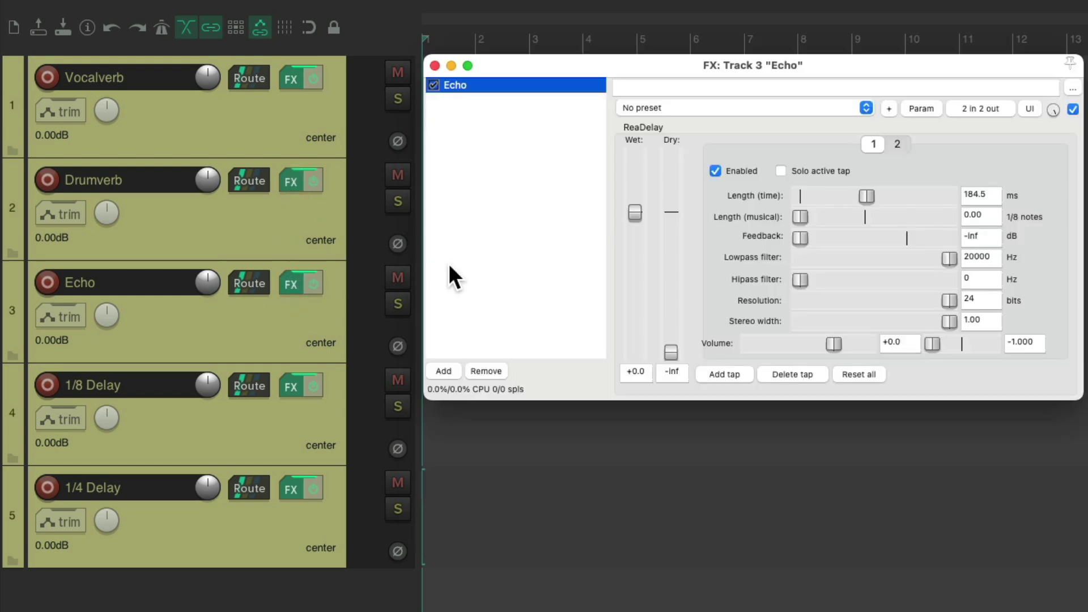
pyautogui.click(291, 285)
pyautogui.click(288, 385)
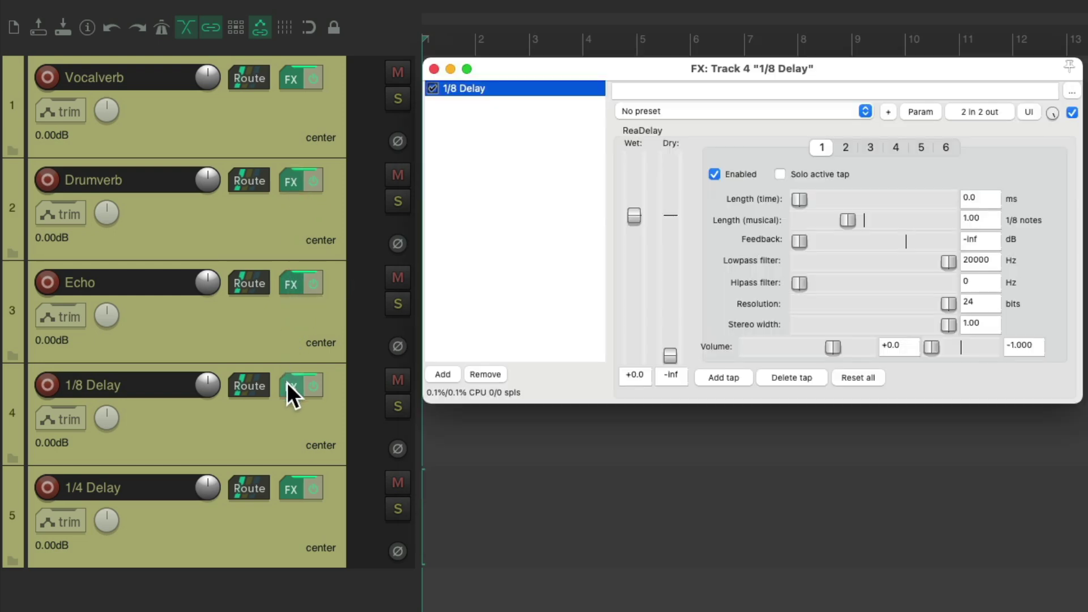
pyautogui.click(289, 384)
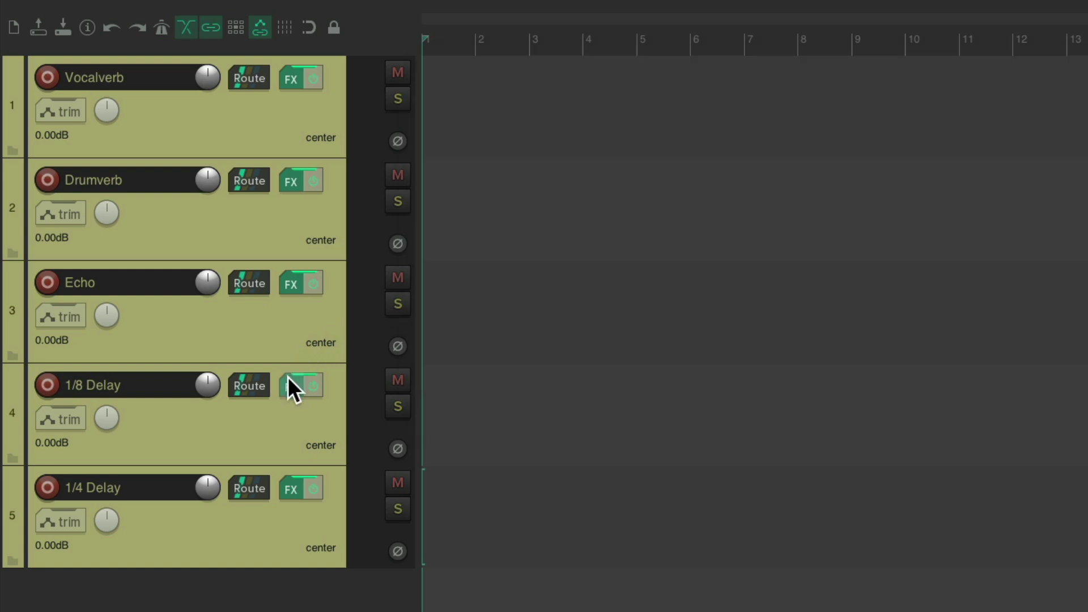
pyautogui.click(289, 484)
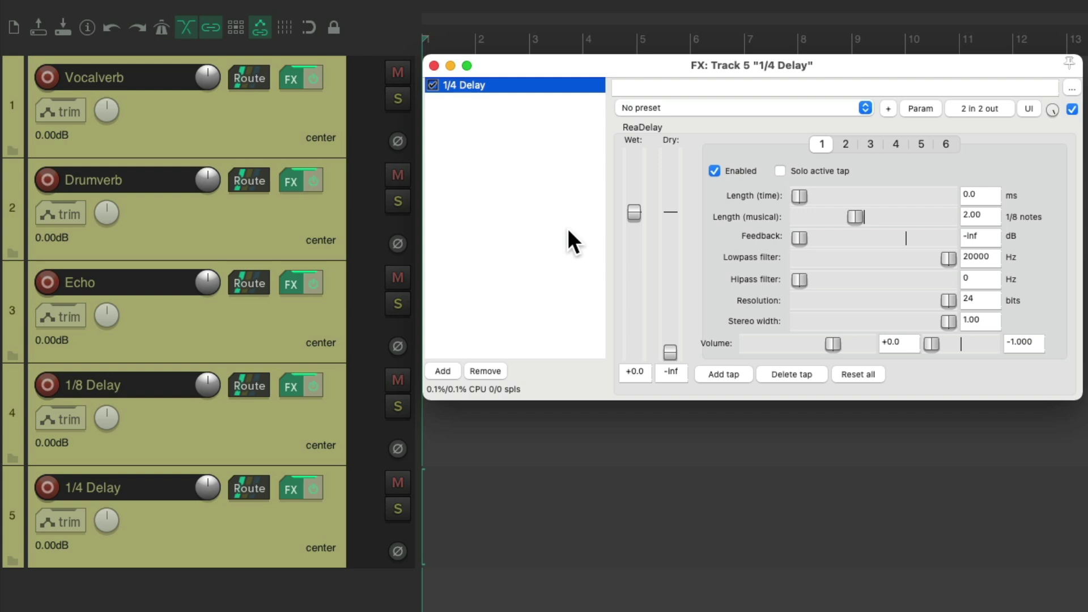
pyautogui.click(288, 488)
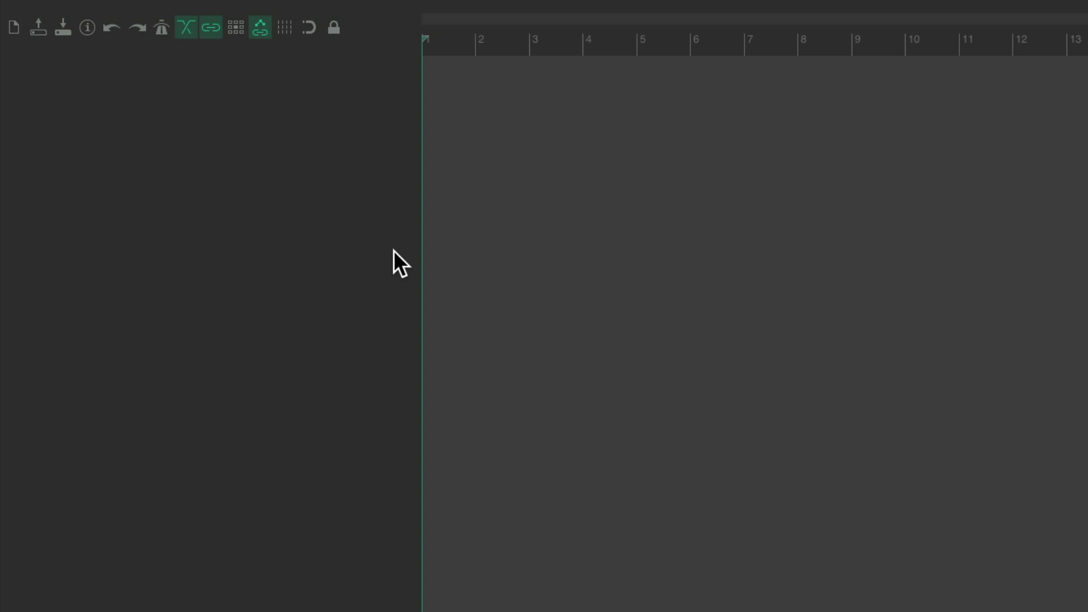
# - Import "1. Falling Down - Kick - 112 BPM.wav" from the Falling Down folder in Finder as a new track
pyautogui.press('super+Tab')
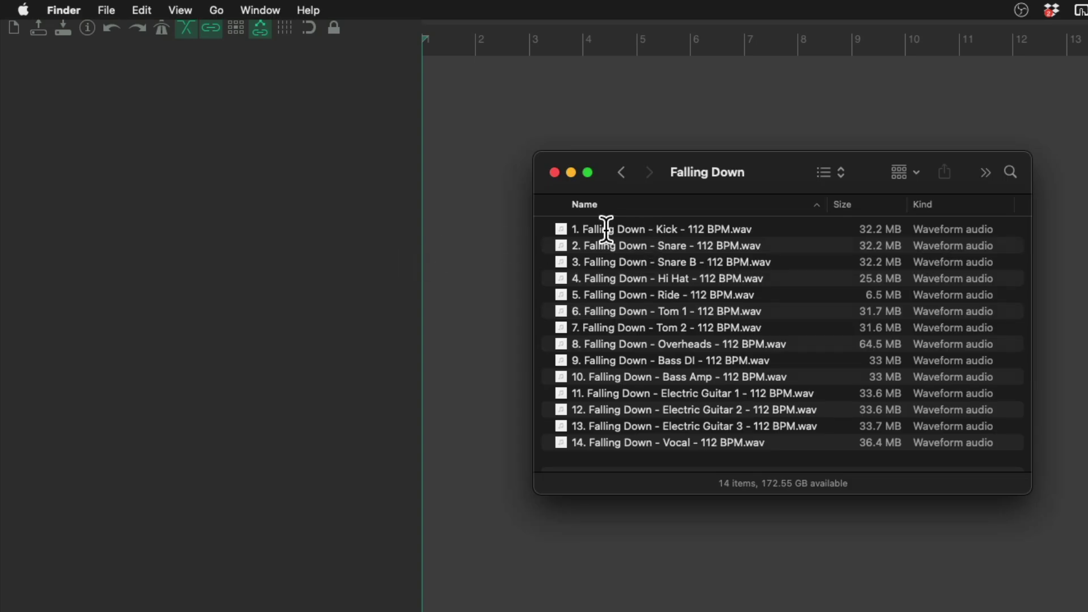
pyautogui.moveTo(605, 228); pyautogui.dragTo(287, 211)
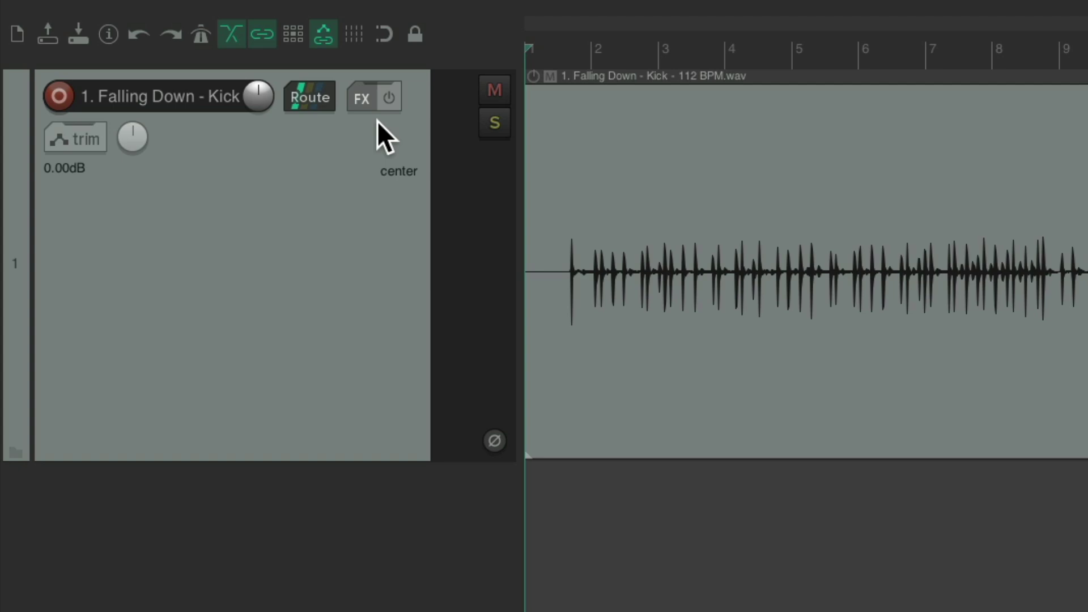
# - Start with an empty, unnamed track and add the Cockos ReaGate plug-in to its effects chain
pyautogui.click(342, 285)
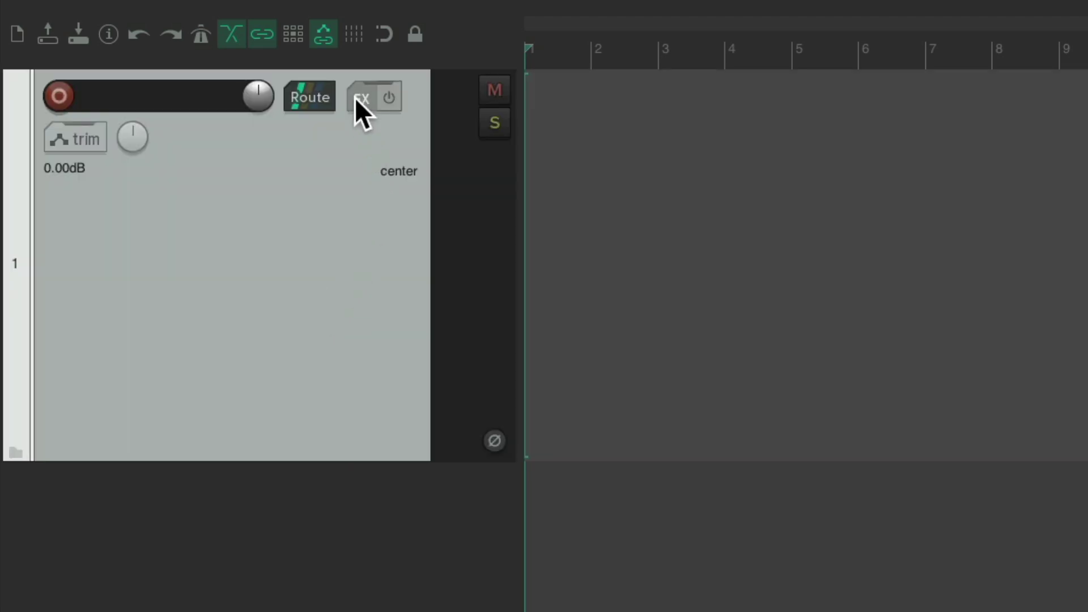
pyautogui.click(357, 99)
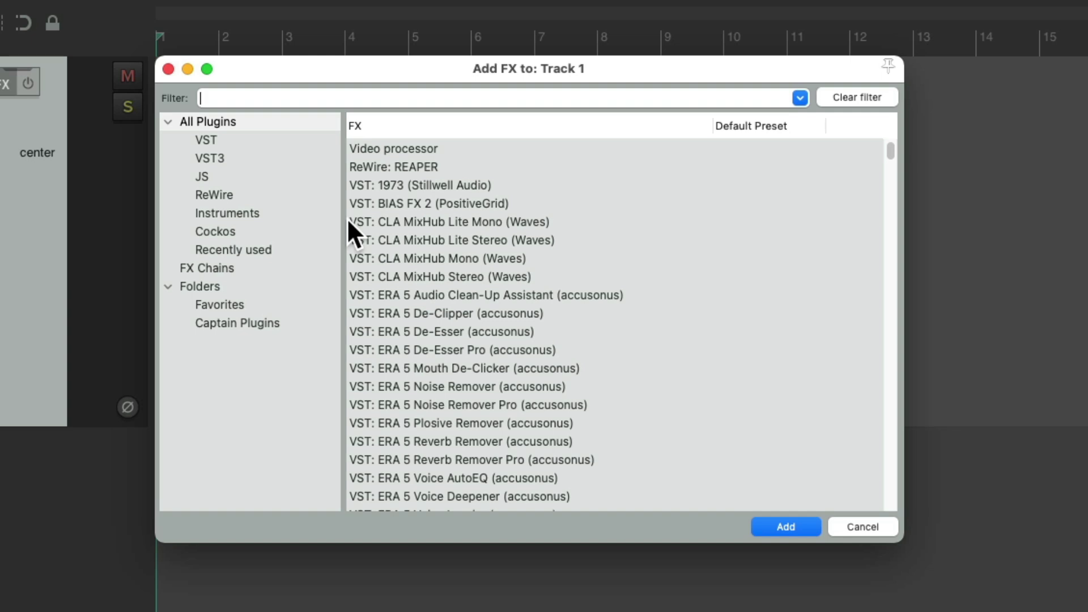
pyautogui.click(303, 229)
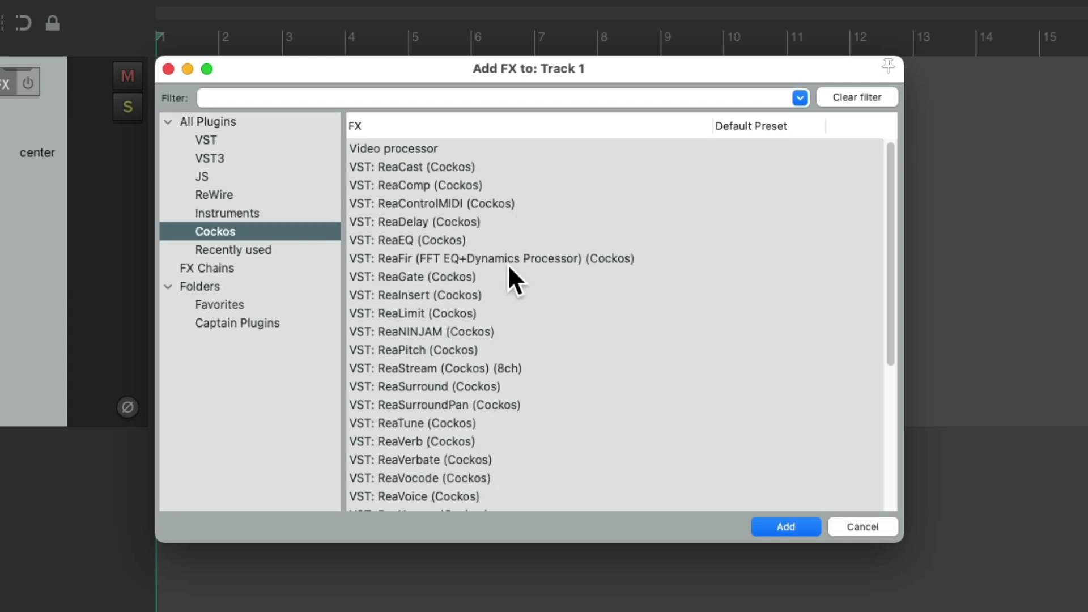
pyautogui.click(496, 273)
pyautogui.doubleClick(496, 273)
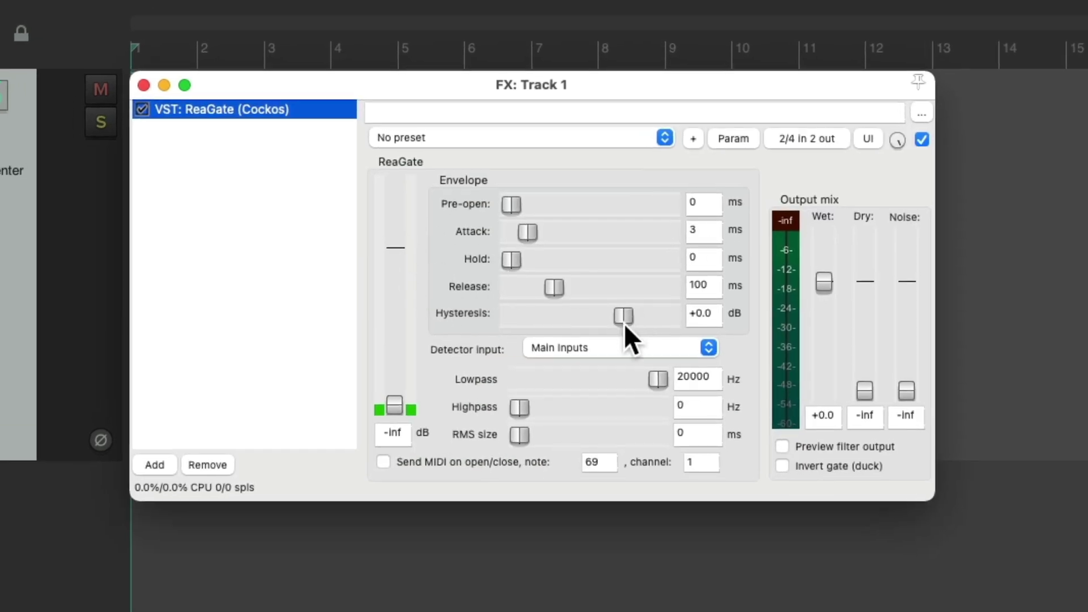
# - Add the Cockos ReaEQ plug-in after ReaGate in Track 1's effects chain
pyautogui.doubleClick(314, 190)
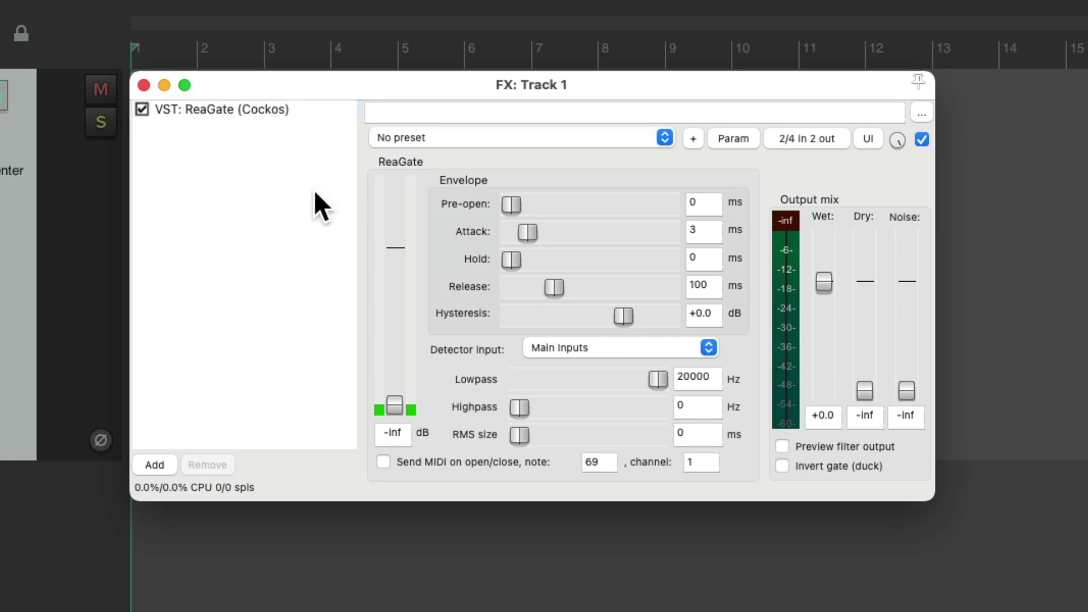
pyautogui.click(294, 237)
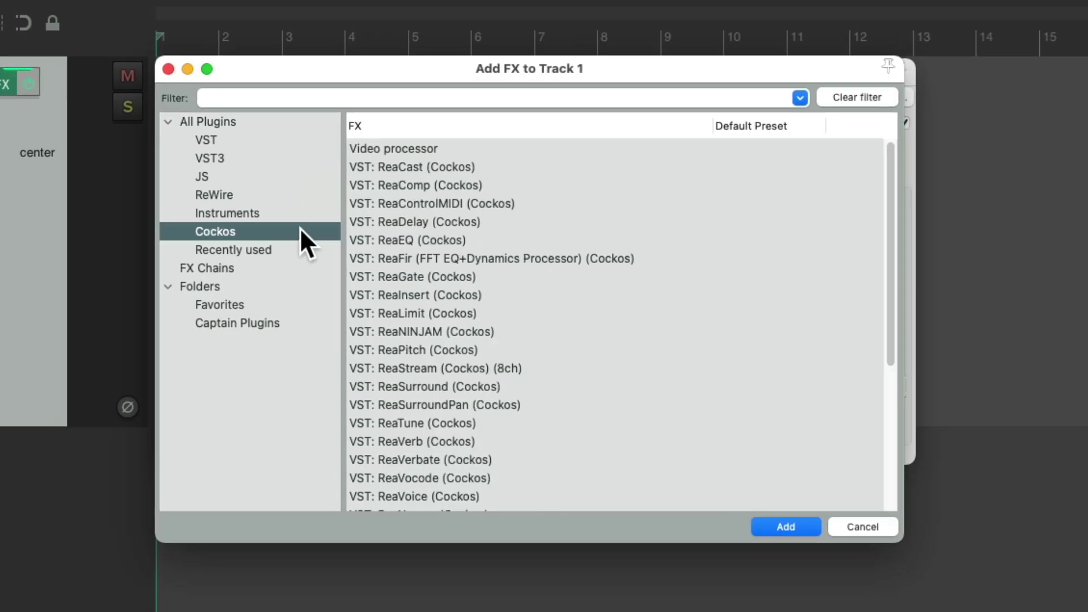
pyautogui.click(385, 240)
pyautogui.doubleClick(489, 240)
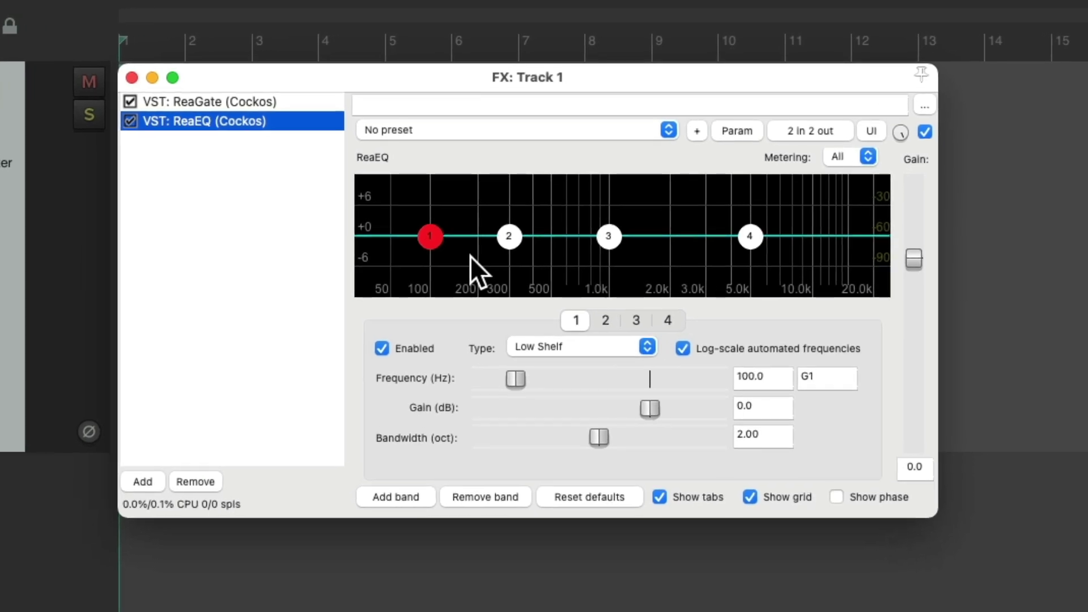
# - Remove bands 4 and 3 from ReaEQ so only bands 1 and 2 are left
pyautogui.click(750, 236)
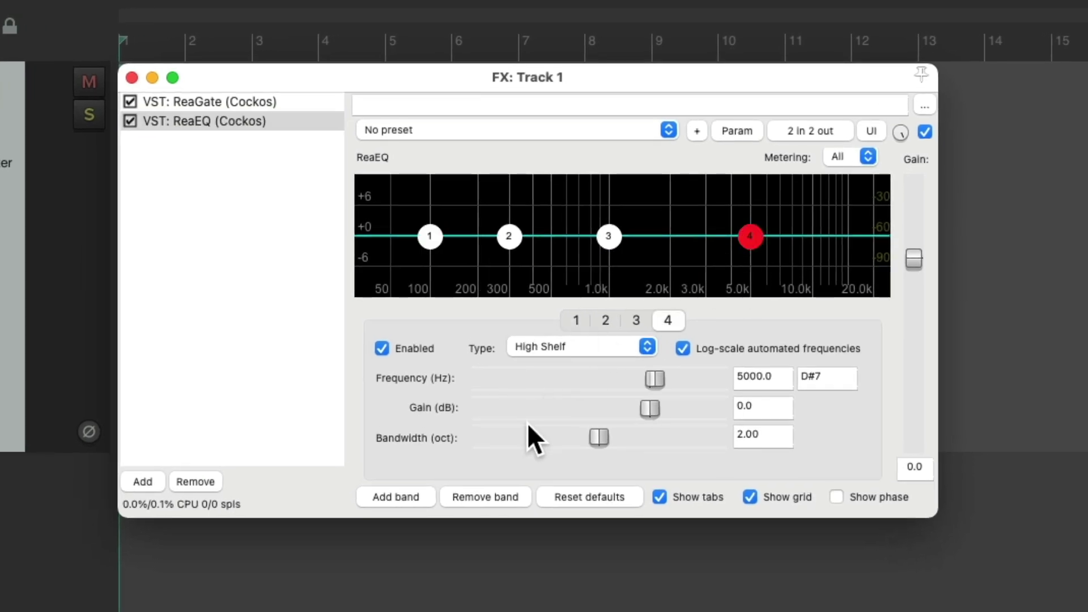
pyautogui.click(481, 491)
pyautogui.click(481, 492)
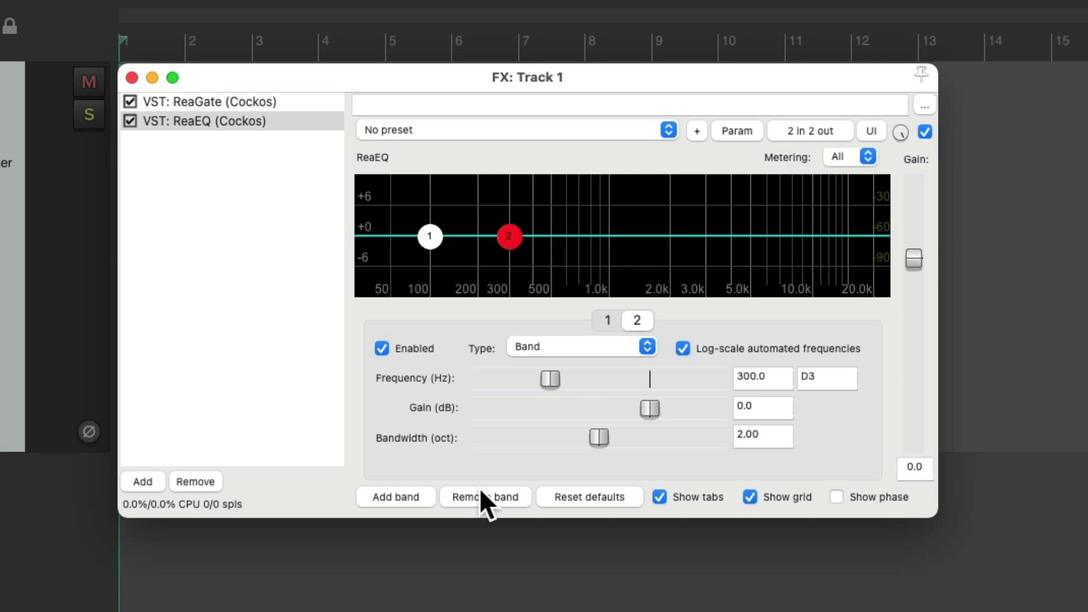
# - Make ReaEQ band 2 a Low Shelf at about 193 Hz with 0 dB gain and a bandwidth of about 0.75 oct
pyautogui.click(580, 348)
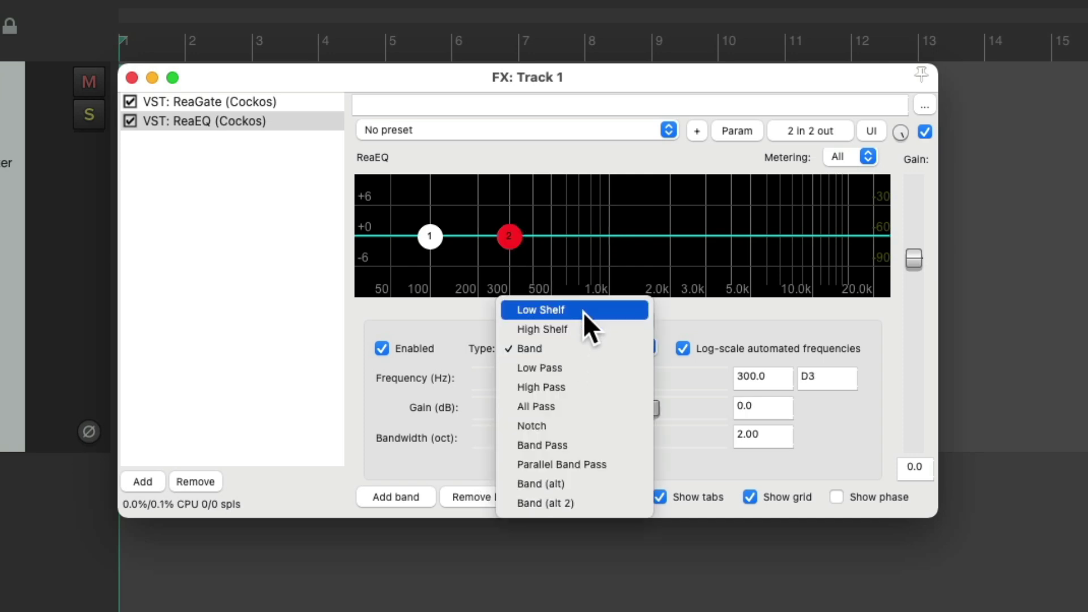
pyautogui.click(583, 308)
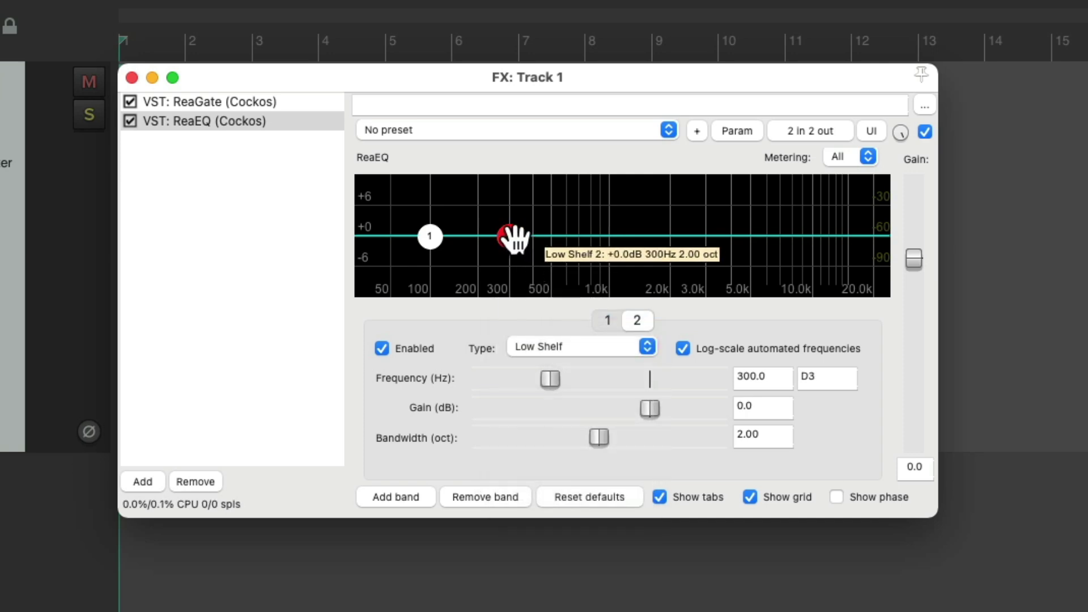
pyautogui.moveTo(513, 238); pyautogui.dragTo(515, 203)
pyautogui.moveTo(601, 438); pyautogui.dragTo(526, 443)
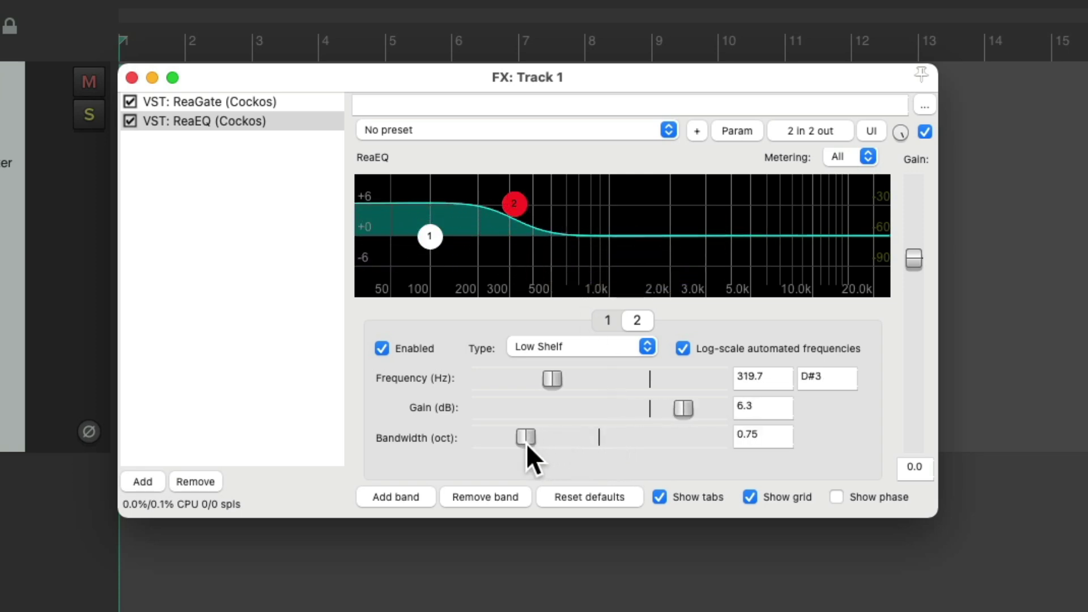
pyautogui.doubleClick(674, 406)
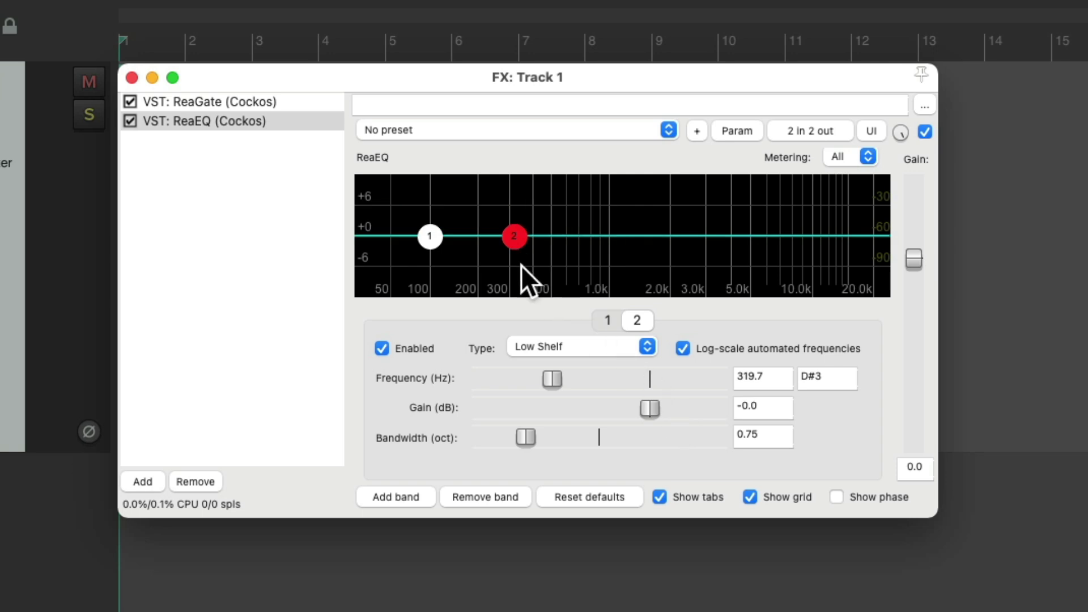
pyautogui.moveTo(513, 236); pyautogui.dragTo(475, 242)
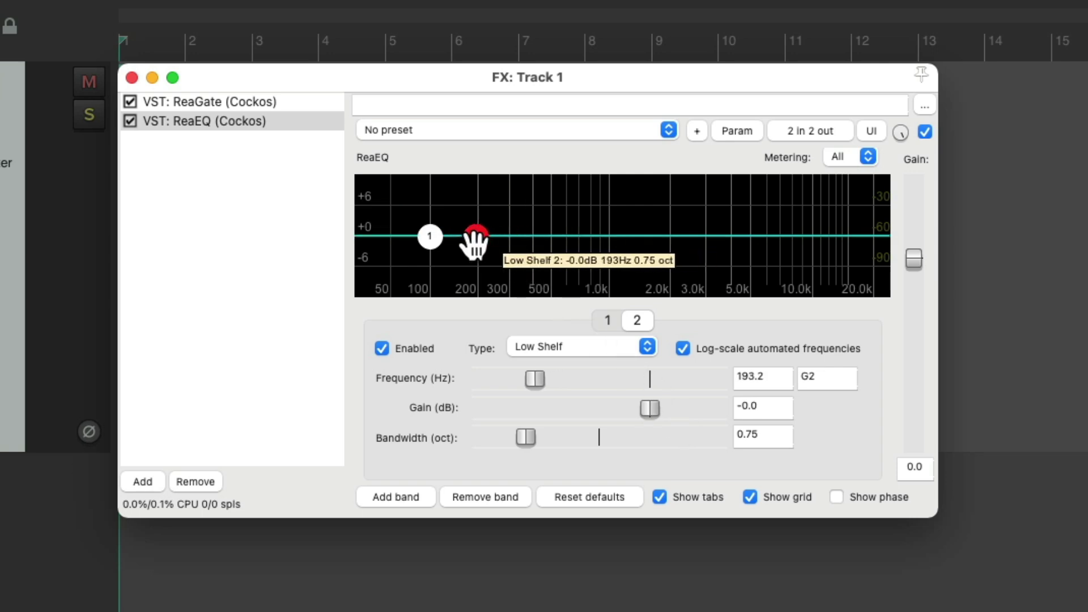
# - Make ReaEQ band 1 a High Pass at about 67 Hz with a bandwidth of about 1.72 oct, and disable the band
pyautogui.click(431, 236)
pyautogui.click(583, 346)
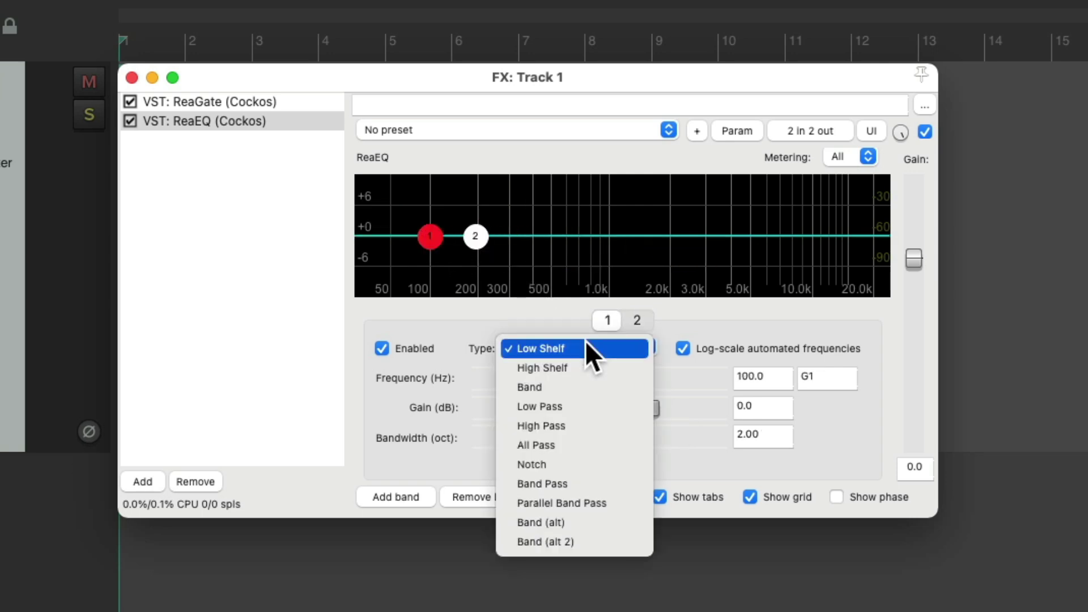
pyautogui.click(607, 417)
pyautogui.moveTo(518, 376); pyautogui.dragTo(558, 374)
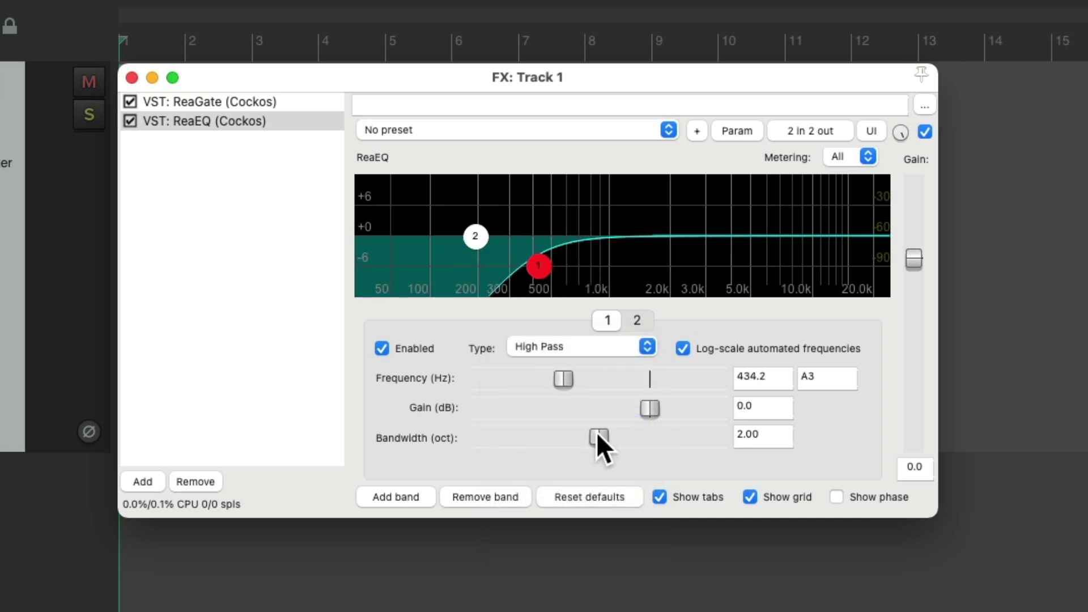
pyautogui.moveTo(597, 435)
pyautogui.mouseDown()
pyautogui.moveTo(551, 436)
pyautogui.moveTo(580, 438)
pyautogui.mouseUp()
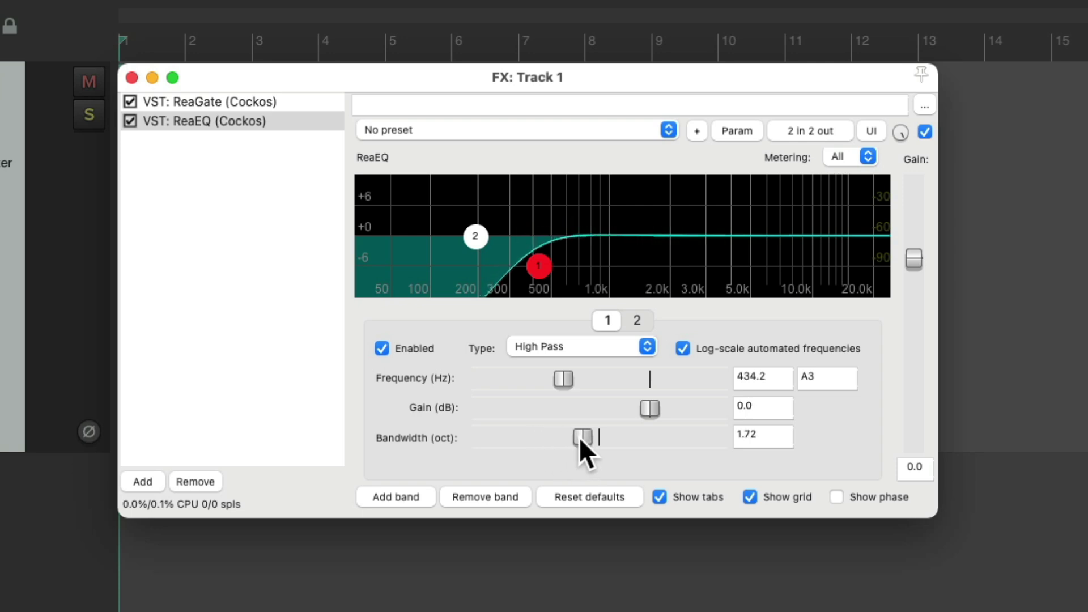
pyautogui.moveTo(562, 378); pyautogui.dragTo(505, 382)
pyautogui.click(379, 350)
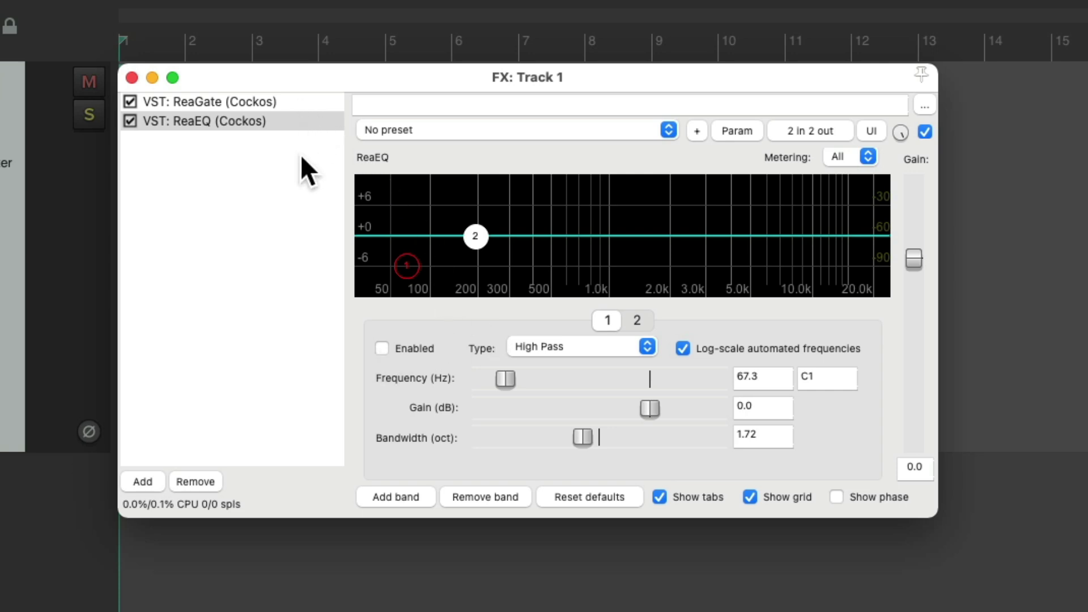
# - Add the Cockos ReaComp plug-in after ReaEQ in Track 1's effects chain
pyautogui.doubleClick(269, 159)
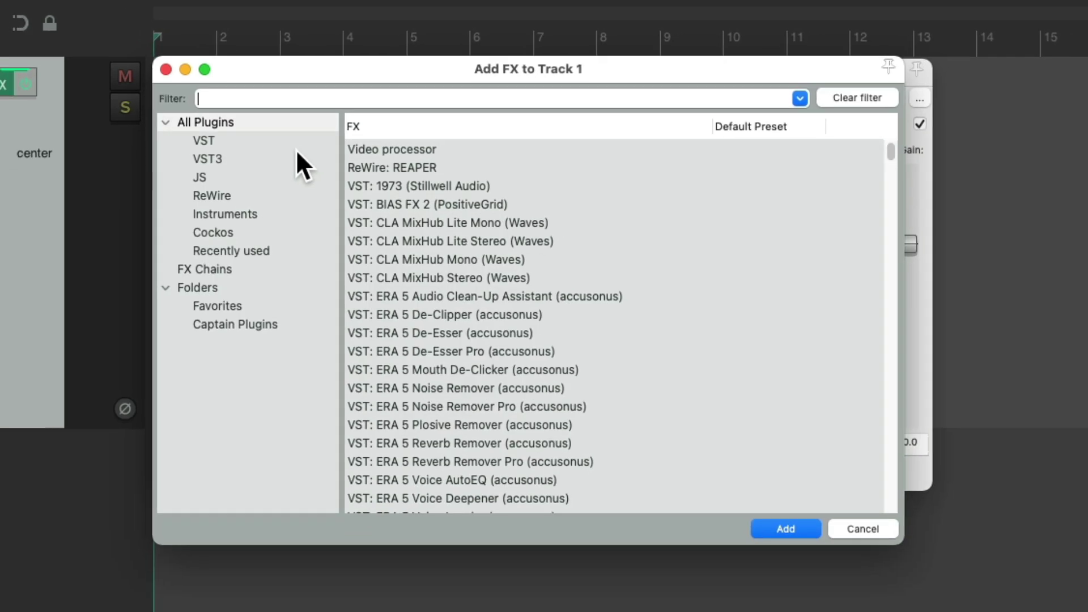
pyautogui.click(287, 234)
pyautogui.click(431, 186)
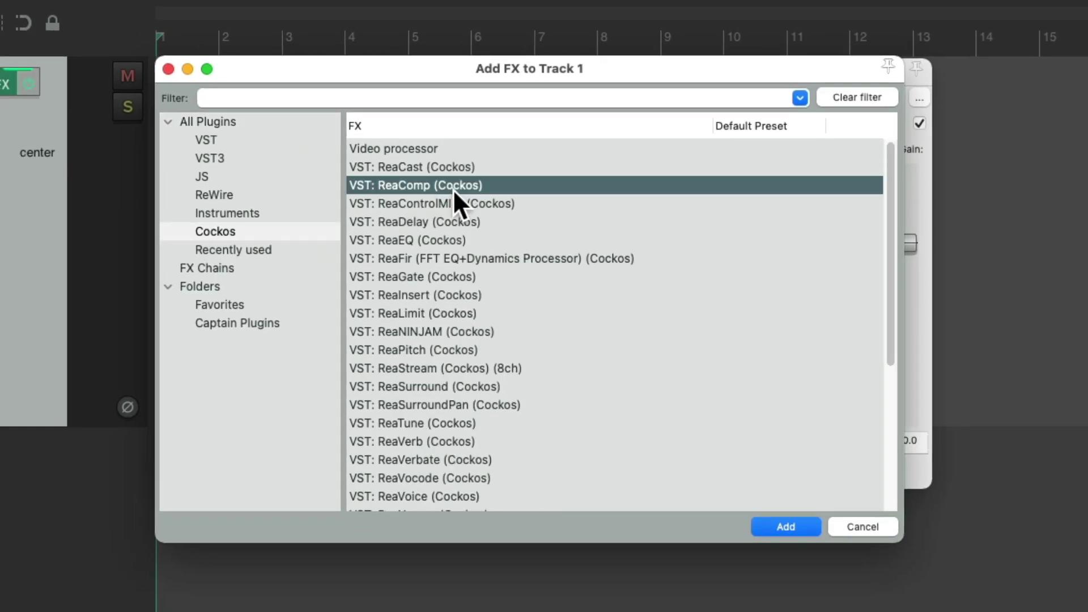
pyautogui.doubleClick(499, 188)
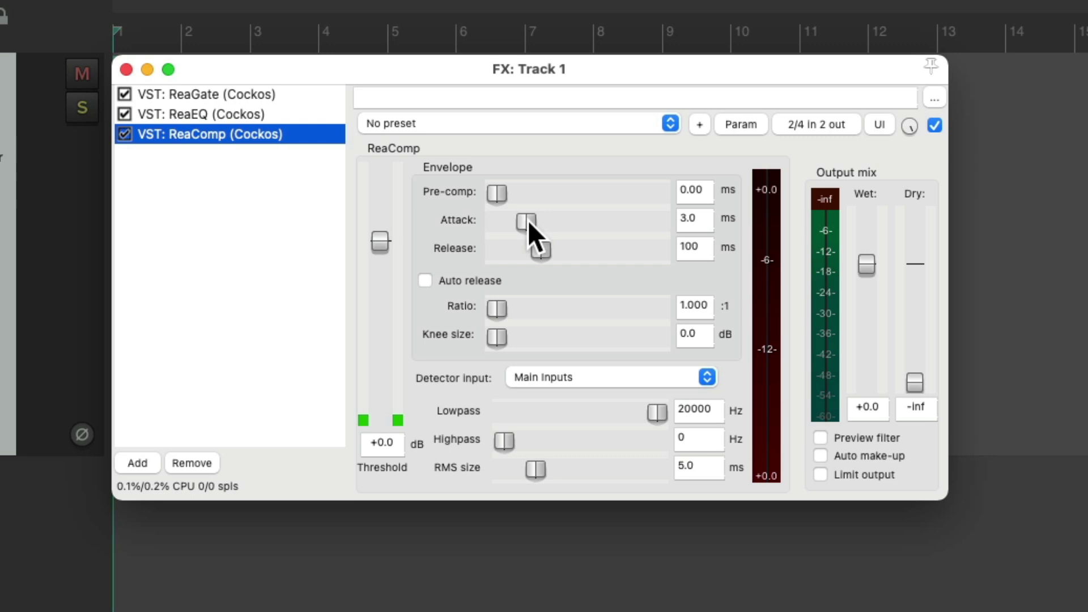
# - Set ReaComp to about 2.1 ms attack, 92 ms release, 4:1 ratio and -3.3 dB wet output, with auto make-up enabled
pyautogui.moveTo(526, 220); pyautogui.dragTo(545, 241)
pyautogui.scroll(-2, 539, 249)
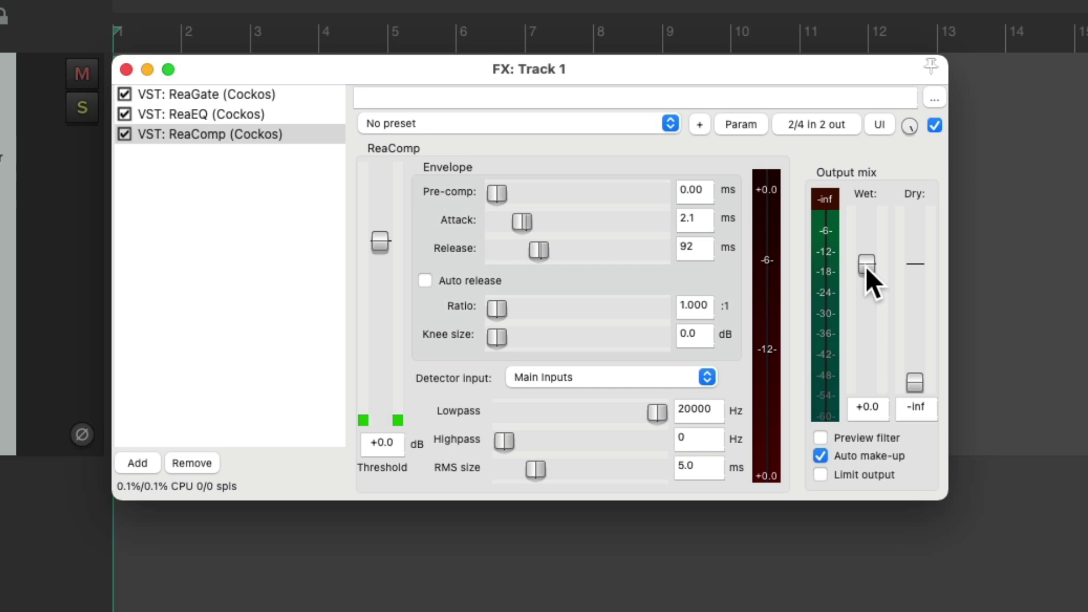
pyautogui.moveTo(865, 266); pyautogui.dragTo(865, 278)
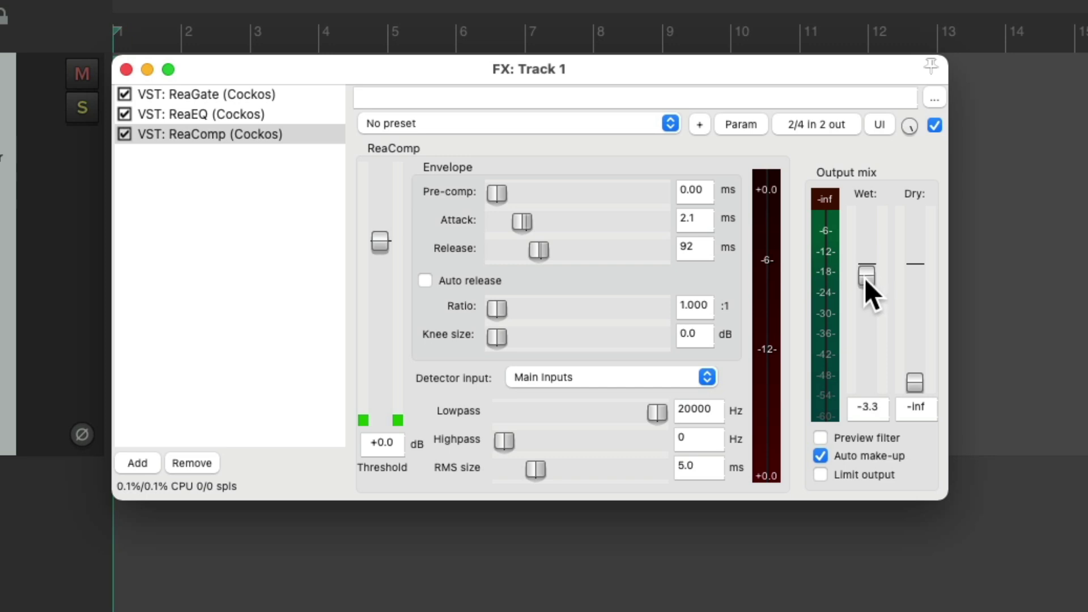
pyautogui.click(698, 308)
pyautogui.write('4')
pyautogui.press('Return')
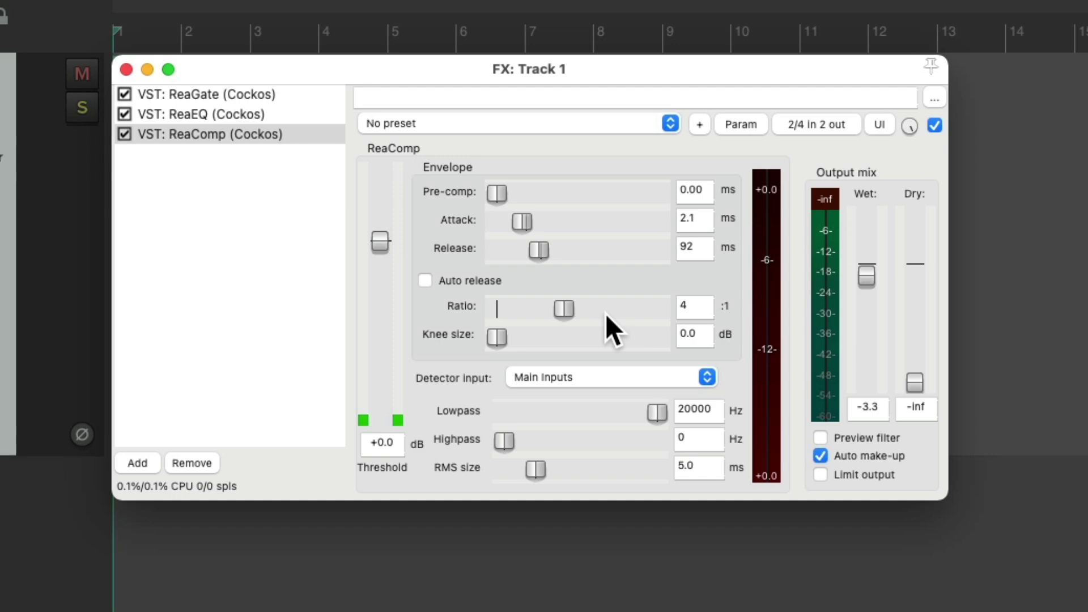
# - Add a second Cockos ReaEQ plug-in after ReaComp in Track 1's effects chain
pyautogui.doubleClick(294, 190)
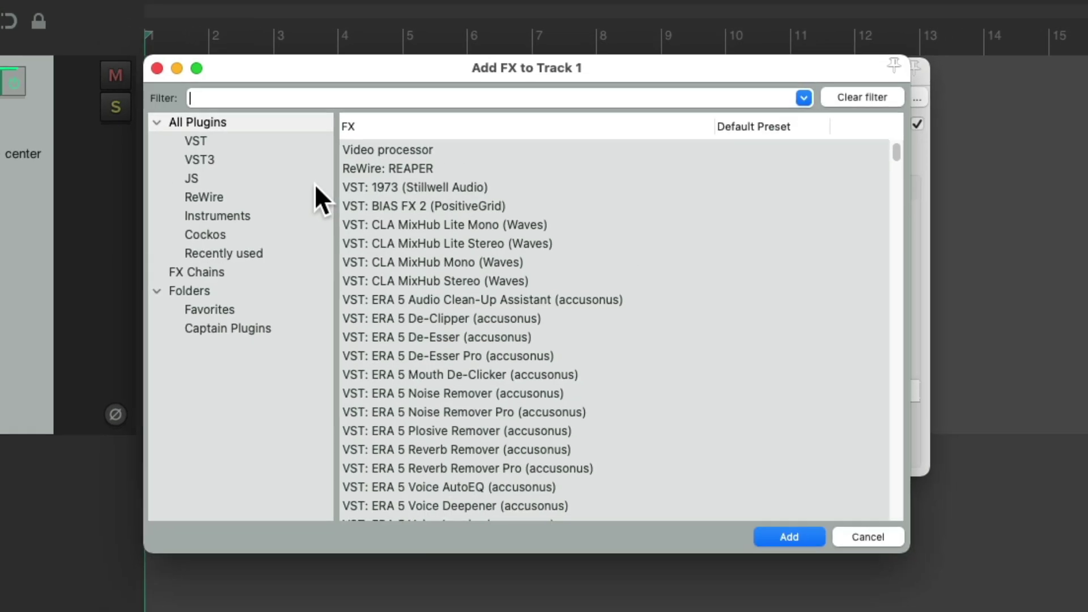
pyautogui.click(300, 229)
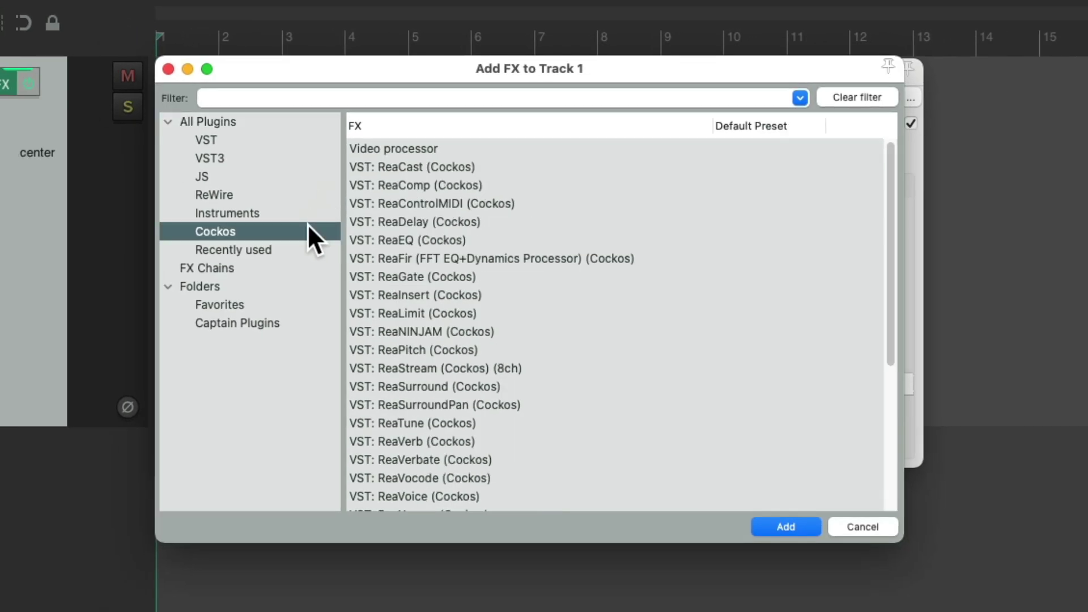
pyautogui.doubleClick(492, 240)
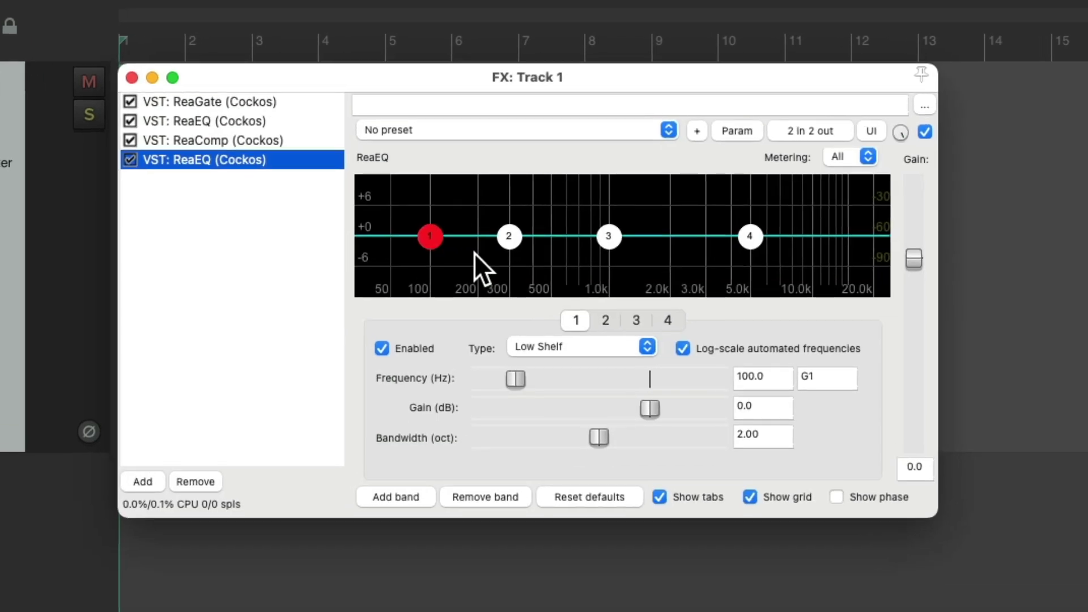
# - Remove the two lowest bands from the second ReaEQ and move the remaining Band-type point to about 1949 Hz
pyautogui.click(485, 488)
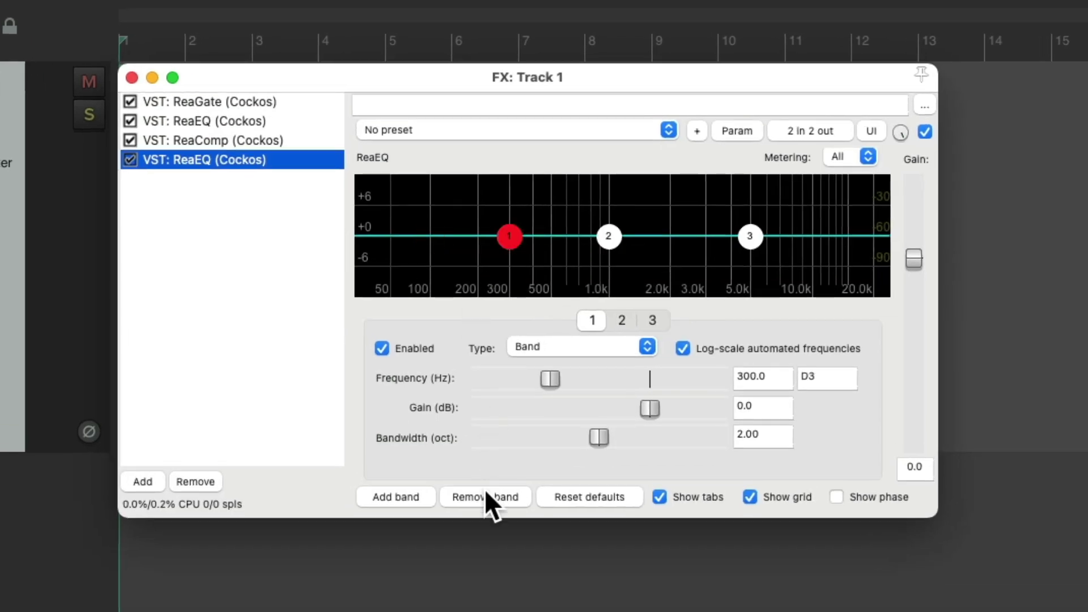
pyautogui.click(485, 488)
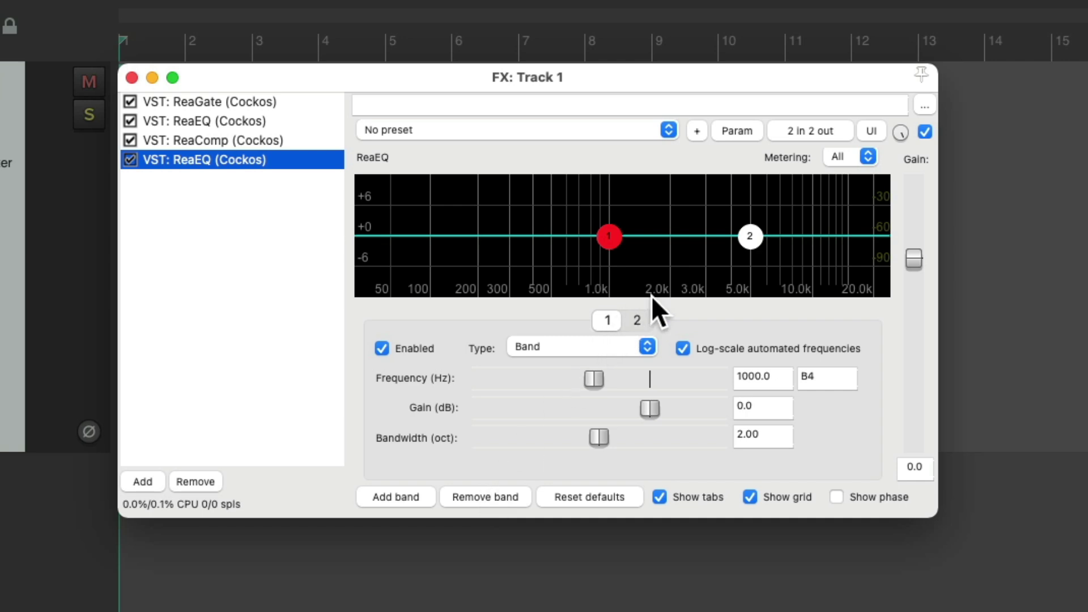
pyautogui.moveTo(609, 236); pyautogui.dragTo(668, 235)
# - Set the second ReaEQ's High Shelf band to about 5838 Hz with 0 dB gain and a bandwidth of about 0.75 oct
pyautogui.moveTo(738, 229); pyautogui.dragTo(724, 198)
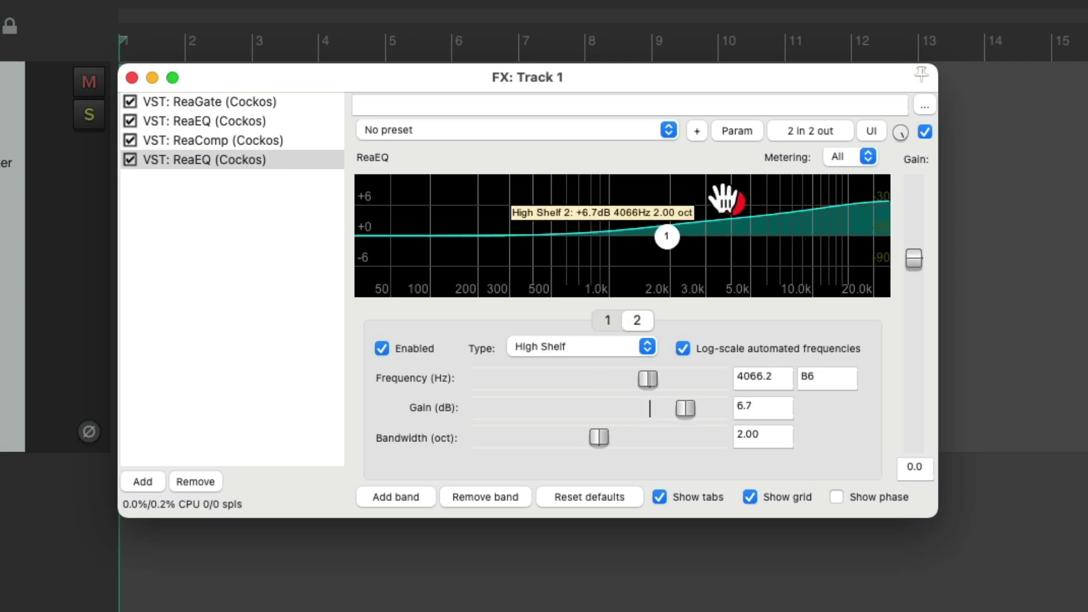
pyautogui.moveTo(595, 439); pyautogui.dragTo(525, 446)
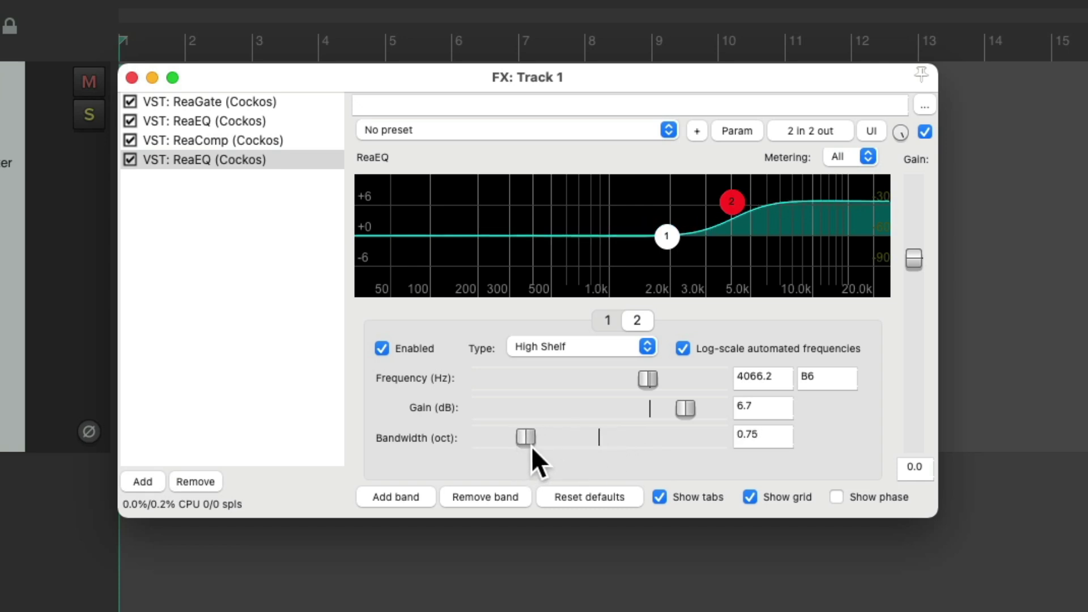
pyautogui.doubleClick(688, 406)
pyautogui.moveTo(651, 372); pyautogui.dragTo(664, 373)
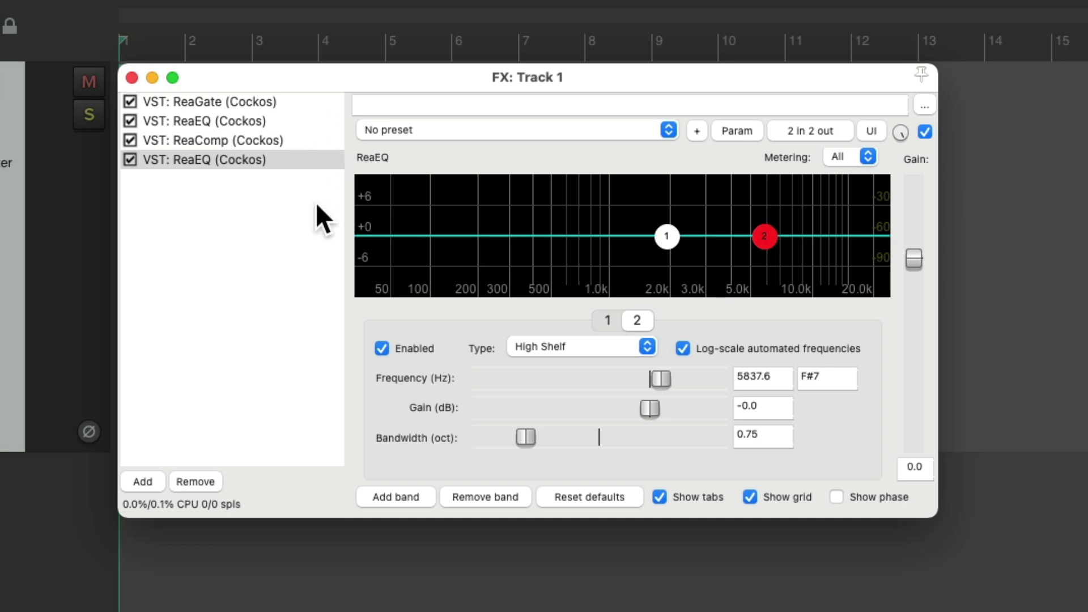
# - Save all effects as the default chain for new tracks and close the effects window
pyautogui.rightClick(258, 215)
pyautogui.moveTo(278, 271)
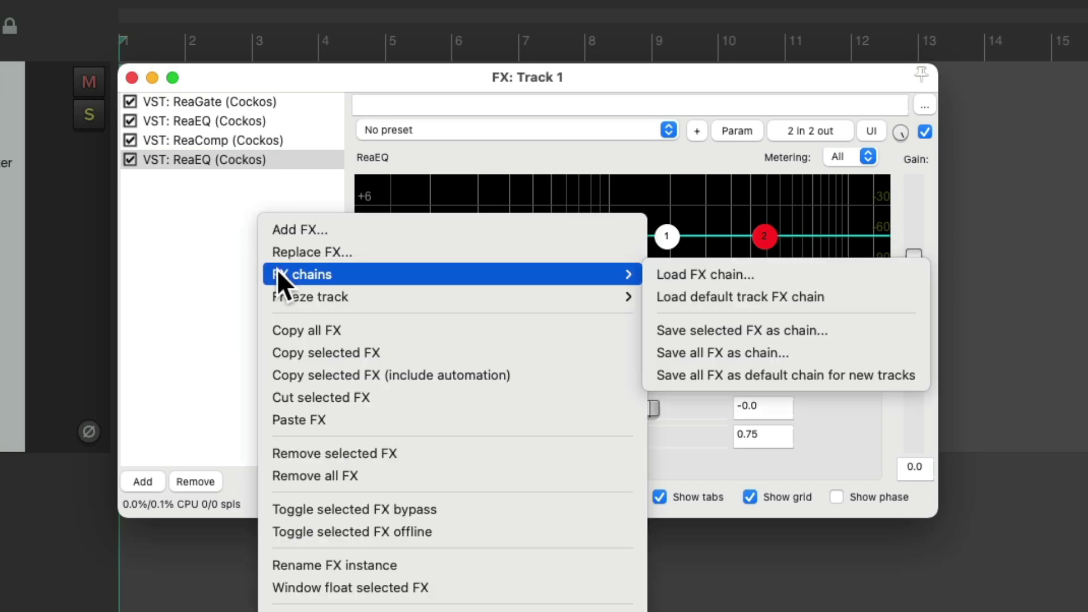
pyautogui.click(800, 383)
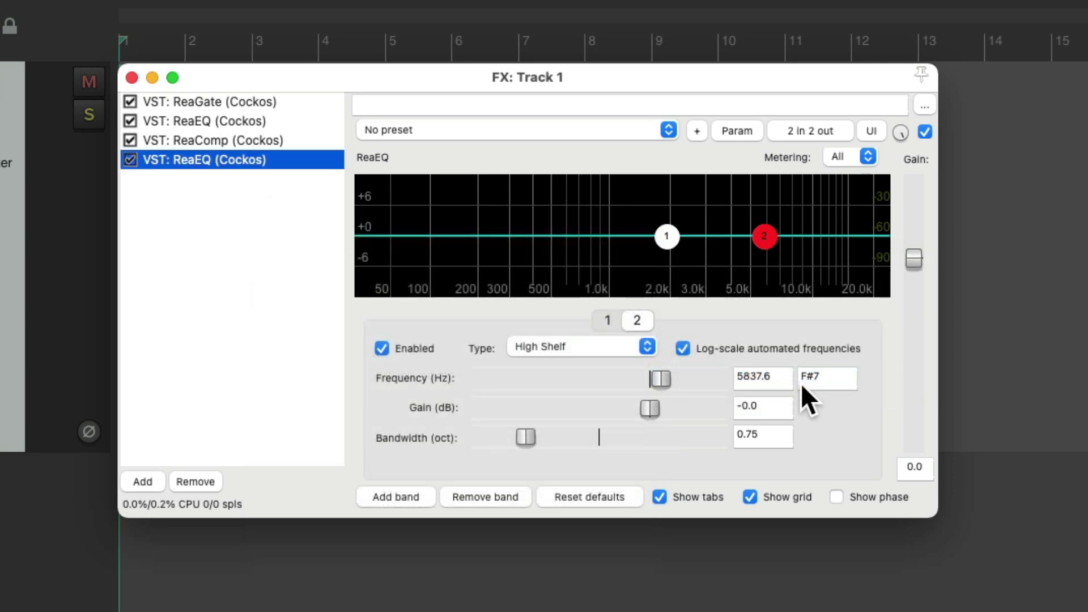
pyautogui.click(133, 79)
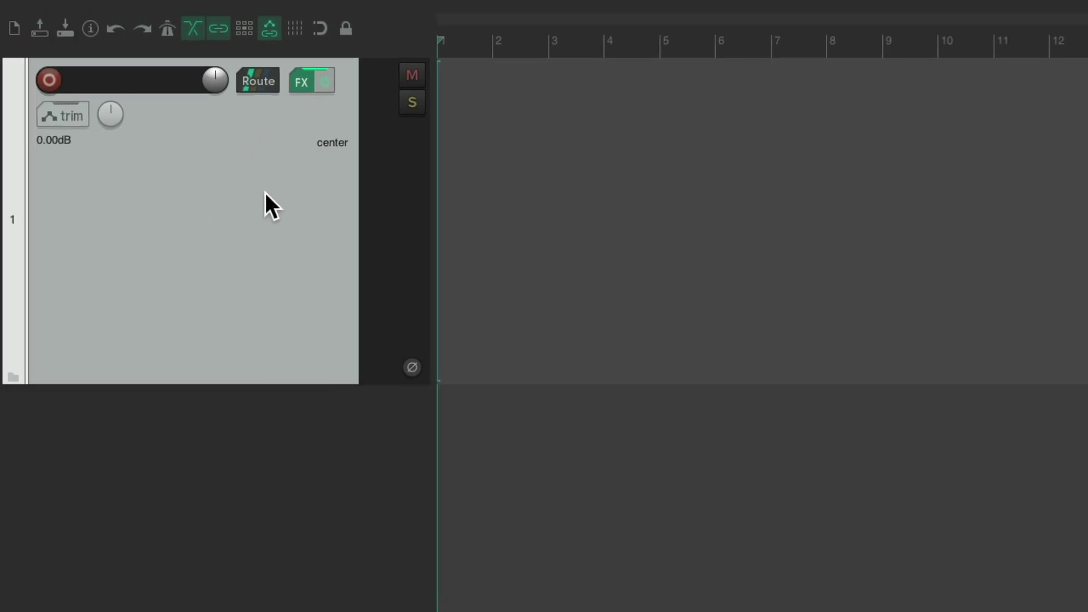
# - Replace the existing track with a newly inserted one and open its effects chain
pyautogui.press('Delete')
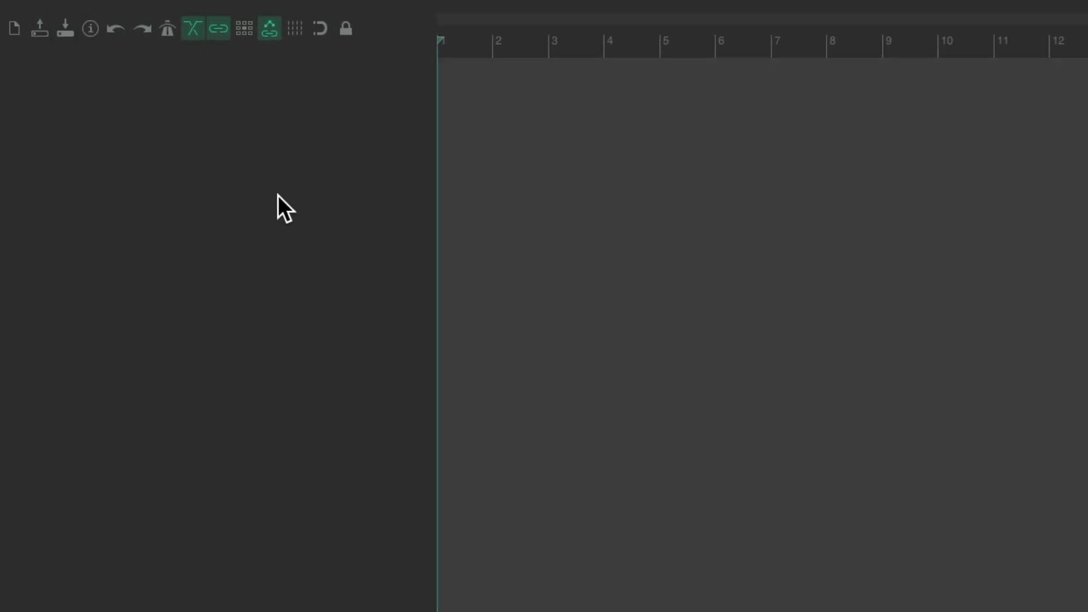
pyautogui.doubleClick(315, 254)
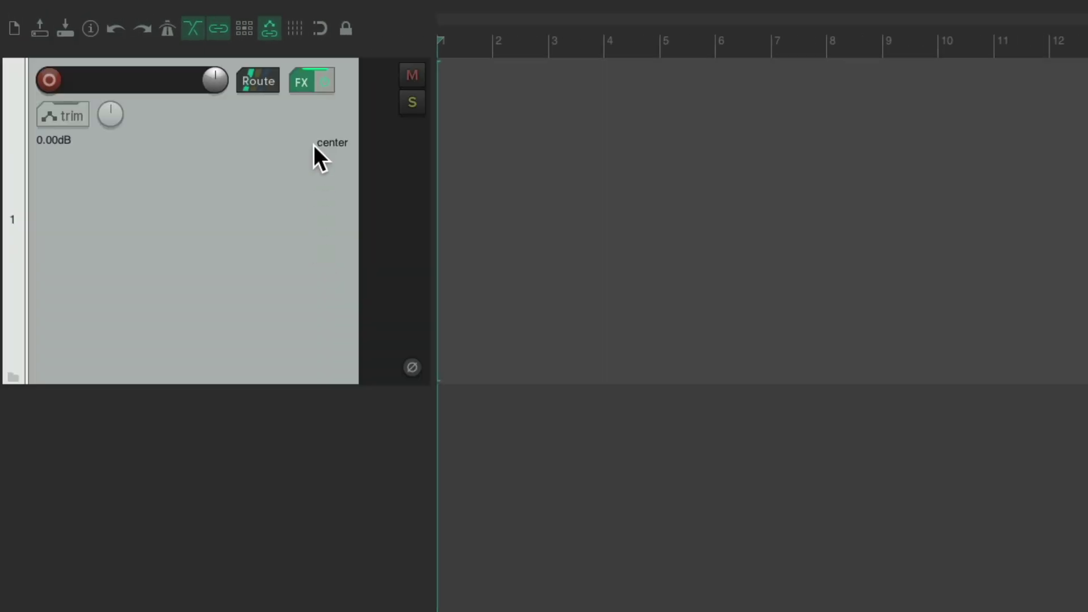
pyautogui.click(305, 80)
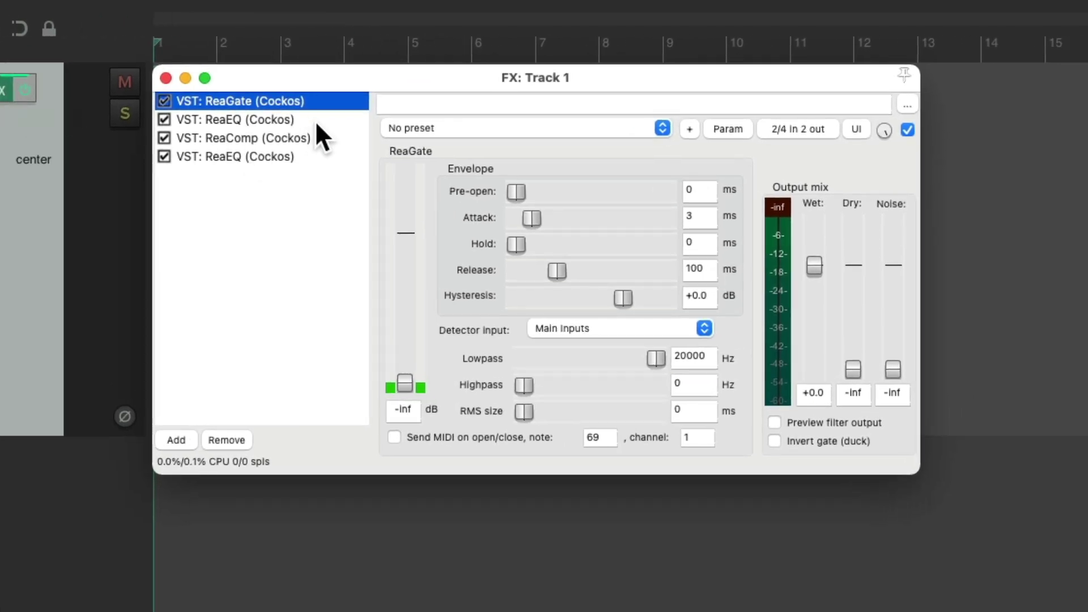
# - Examine the settings of both ReaEQ instances and ReaComp on the new track
pyautogui.click(320, 120)
pyautogui.click(327, 137)
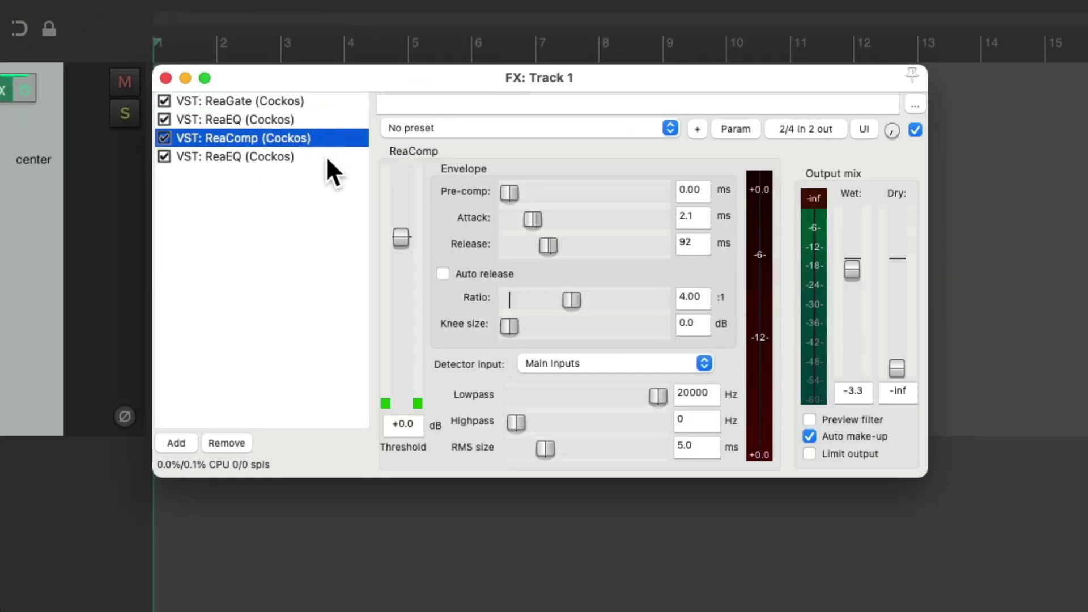
pyautogui.click(325, 157)
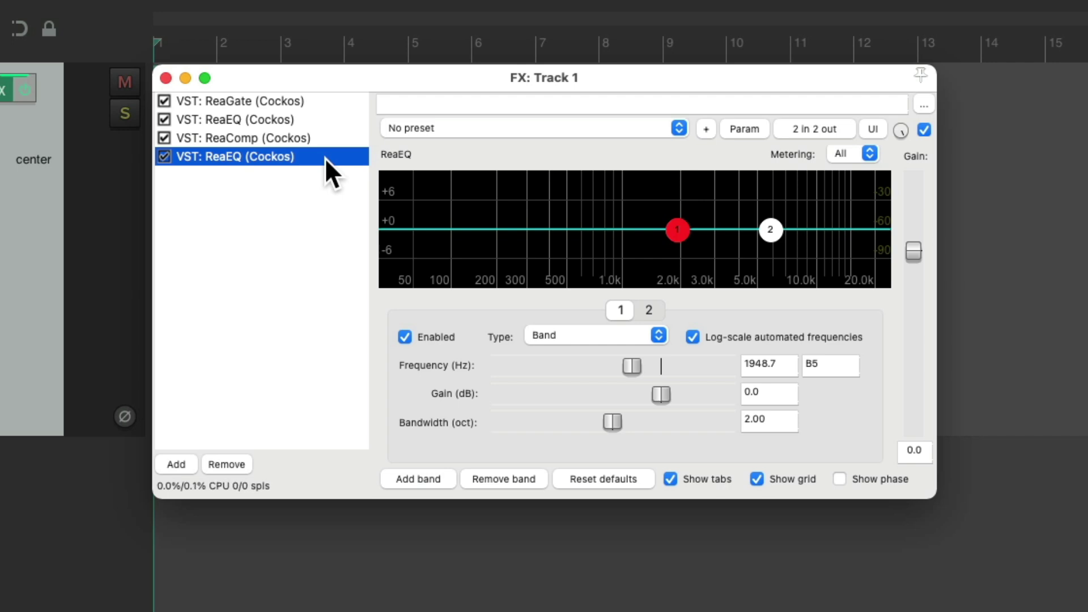
pyautogui.click(166, 78)
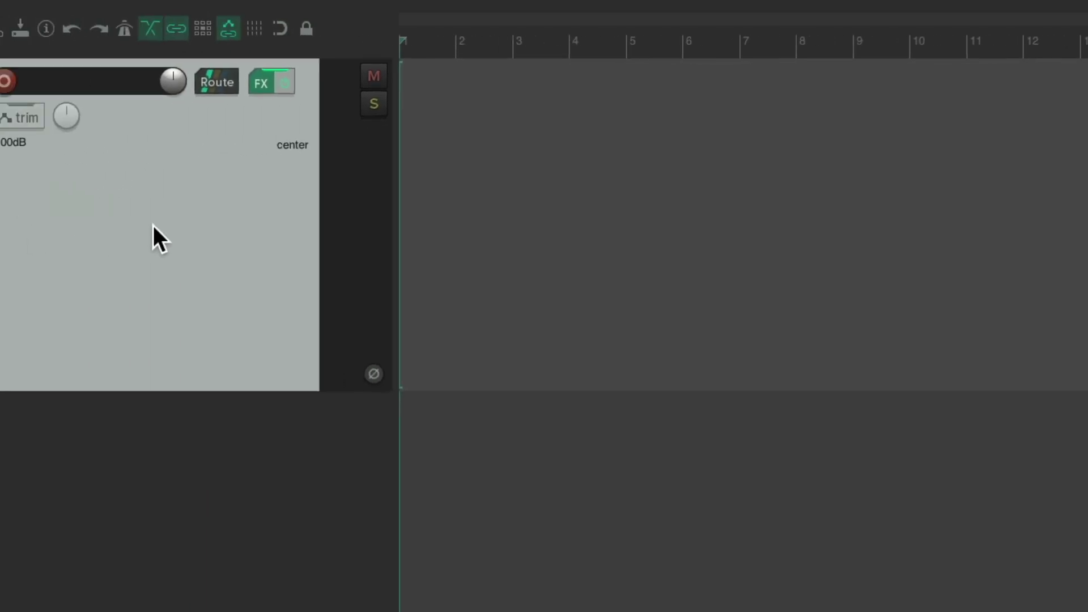
# - Delete the empty track and import "1. Falling Down - Kick - 112 BPM.wav" from the Falling Down folder in Finder as a track
pyautogui.press('Delete')
pyautogui.press('cmd+Tab')
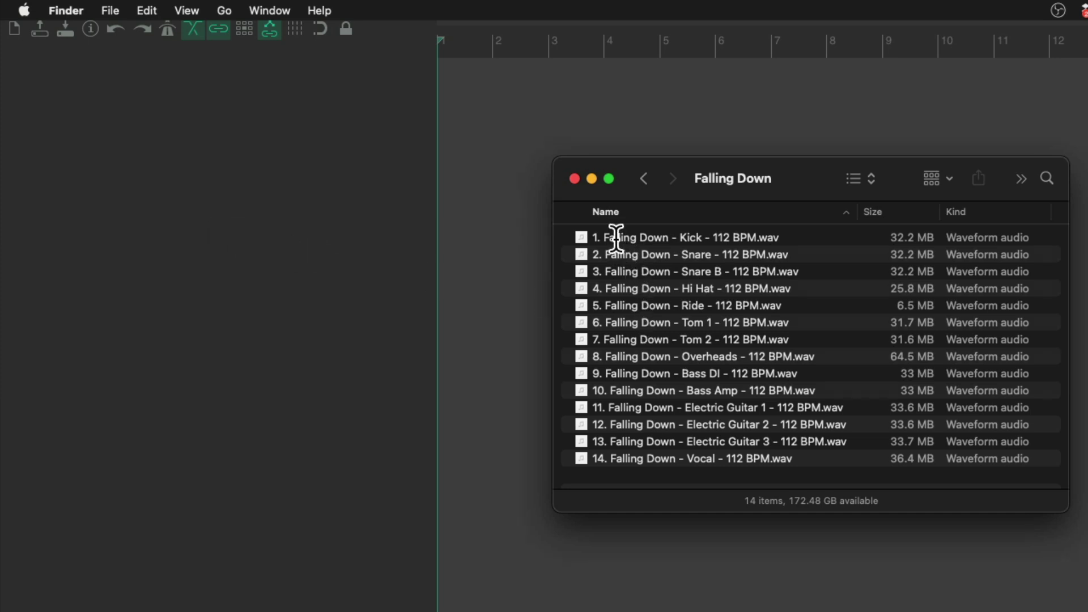
pyautogui.moveTo(616, 238); pyautogui.dragTo(300, 239)
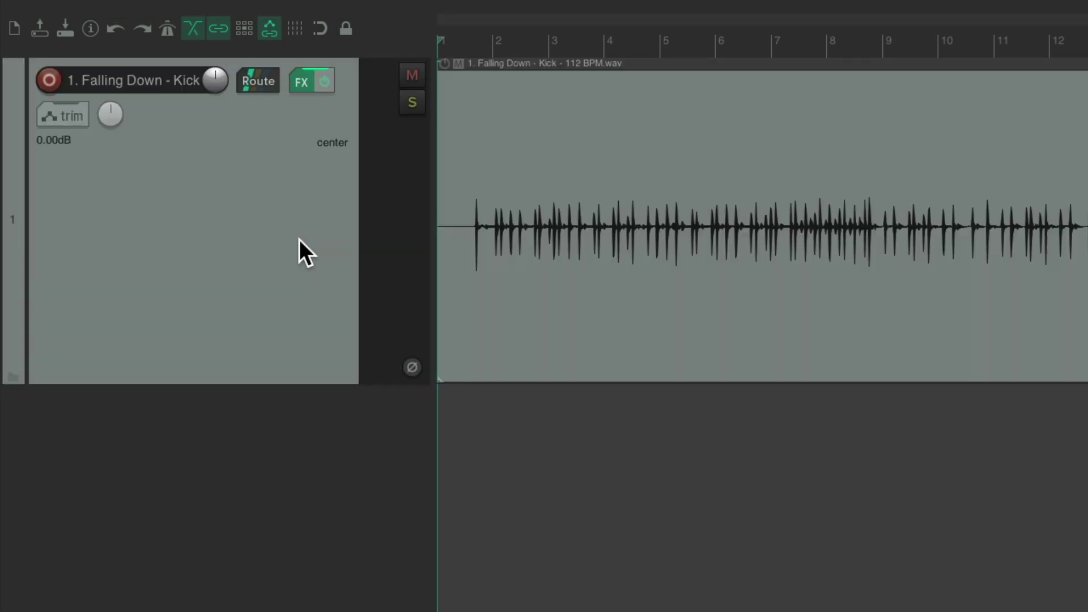
# - Check the Kick track's effects chain for the default plug-ins and delete the track
pyautogui.click(308, 88)
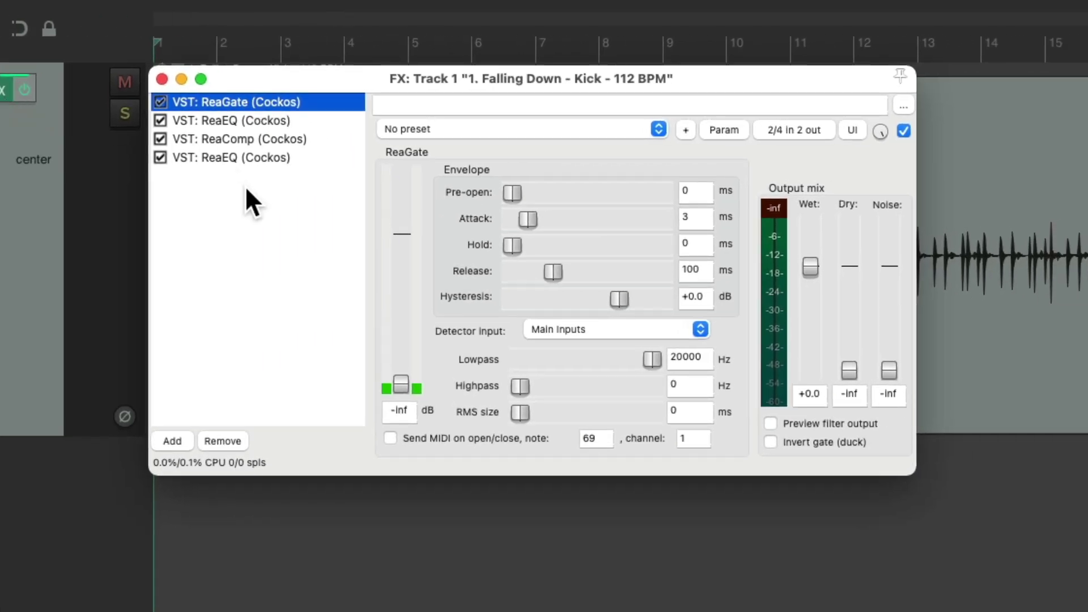
pyautogui.click(162, 79)
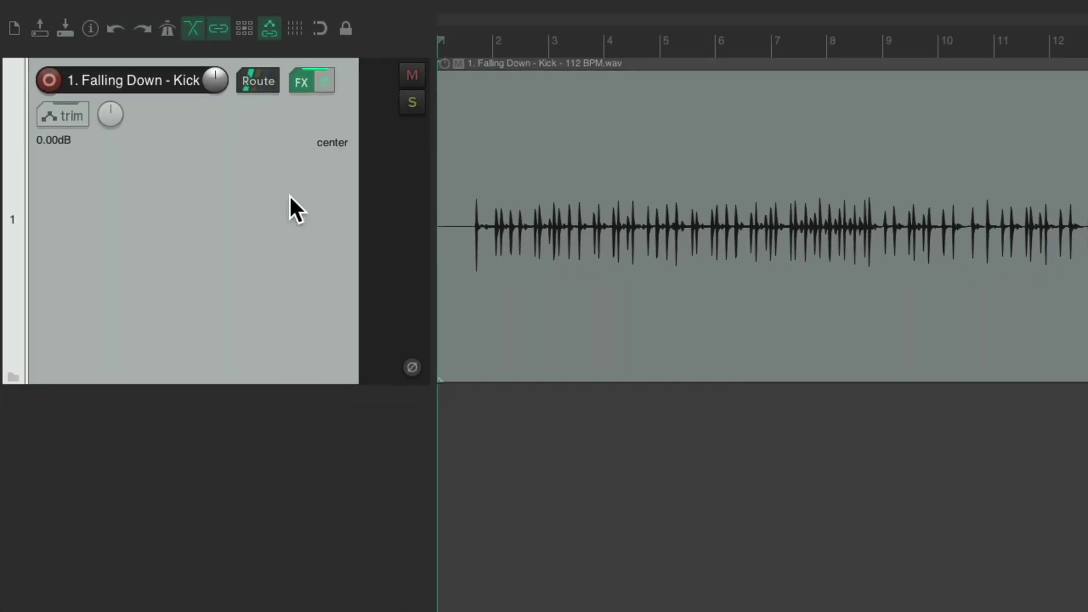
pyautogui.press('Delete')
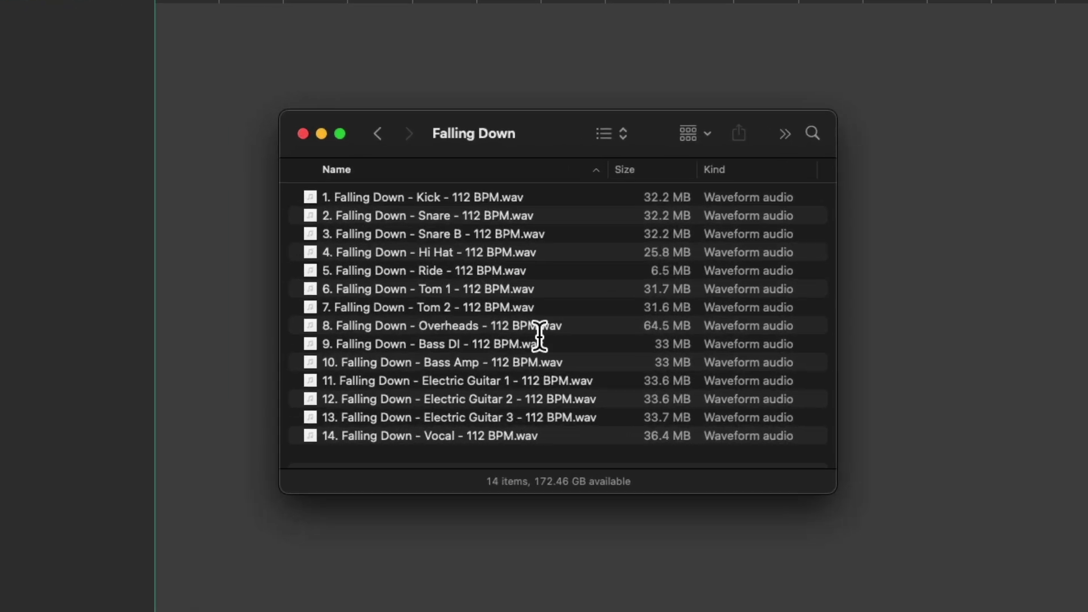
# - Import all 14 WAV files from the Falling Down folder in Finder as separate tracks in REAPER
pyautogui.press('super+a')
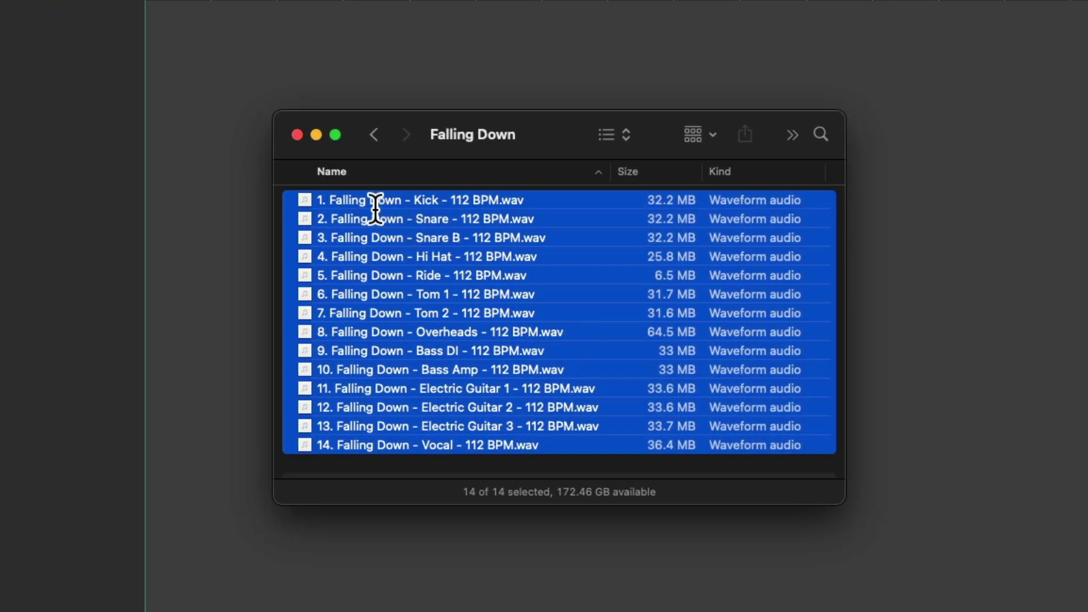
pyautogui.moveTo(374, 204); pyautogui.dragTo(0, 156)
pyautogui.moveTo(196, 175); pyautogui.dragTo(206, 179)
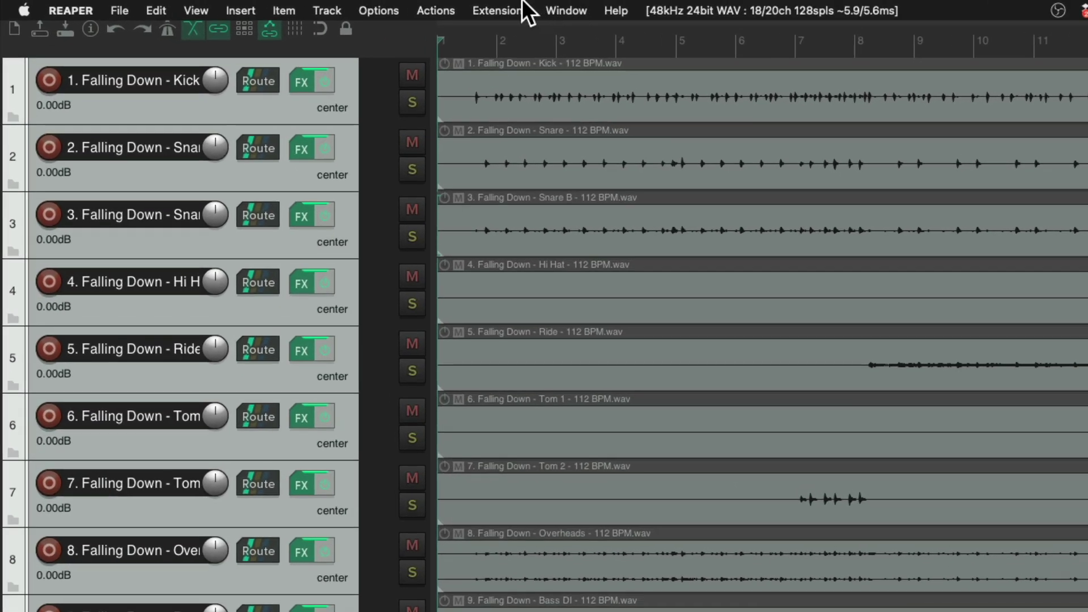
# - Find the action "X-Raym_Search and replace in selected tracks names.lua" by filtering for "track names" and run it
pyautogui.click(327, 6)
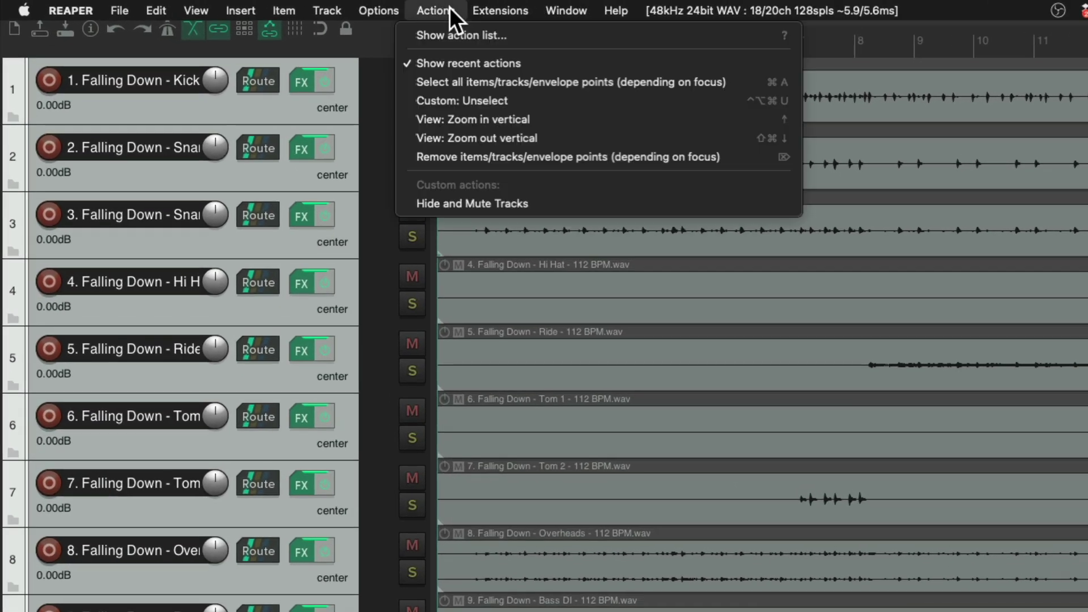
pyautogui.click(407, 39)
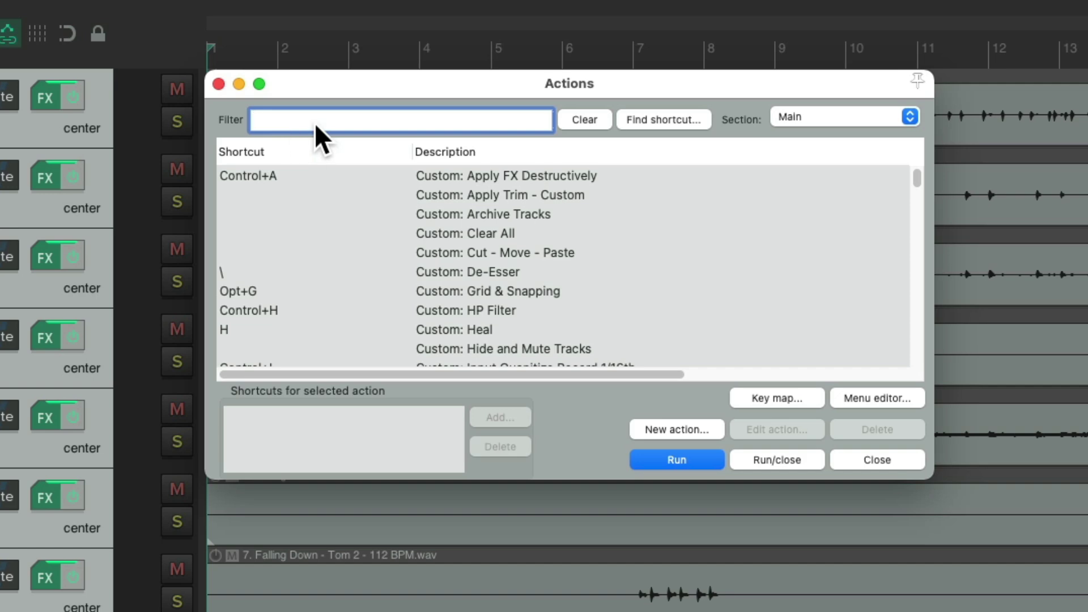
pyautogui.write('track names')
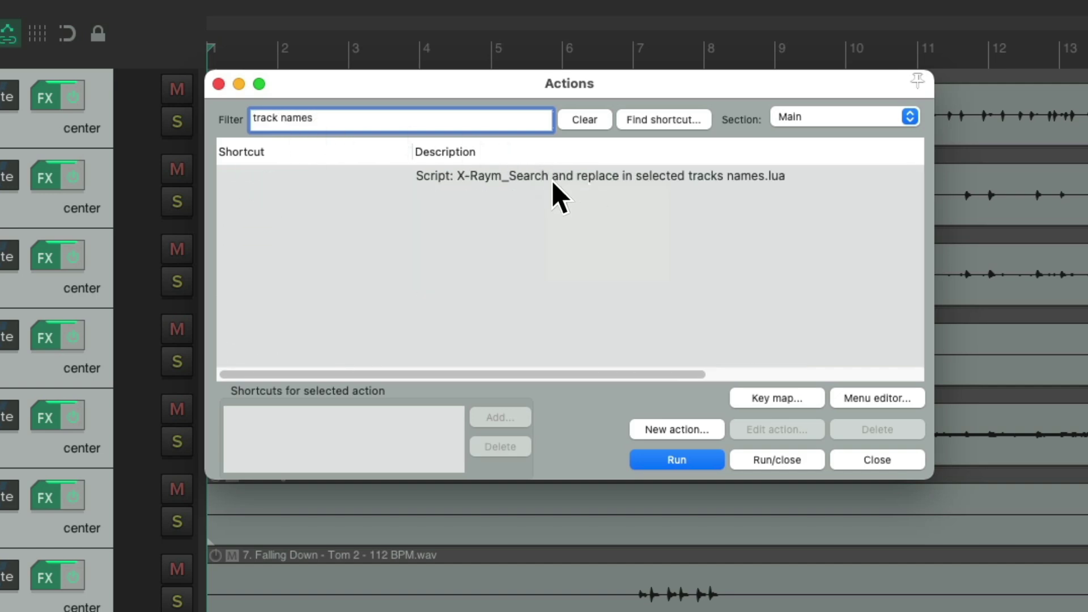
pyautogui.doubleClick(554, 182)
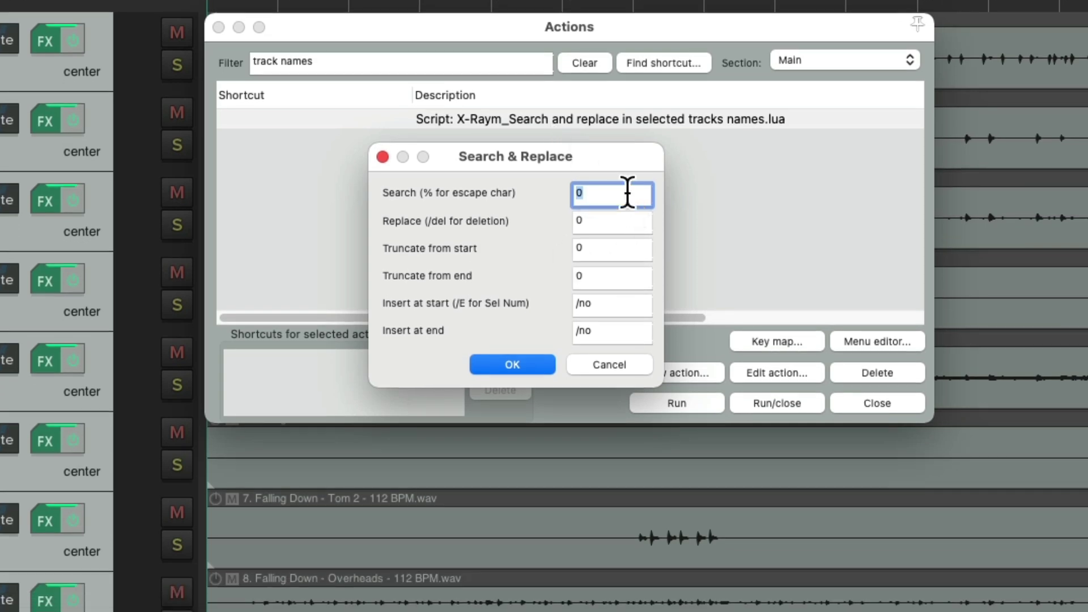
# - Batch-rename the selected tracks by deleting "Falling Down" with /del and truncating 6 characters from the start
pyautogui.write('Falling Down')
pyautogui.press('Tab')
pyautogui.write('/de')
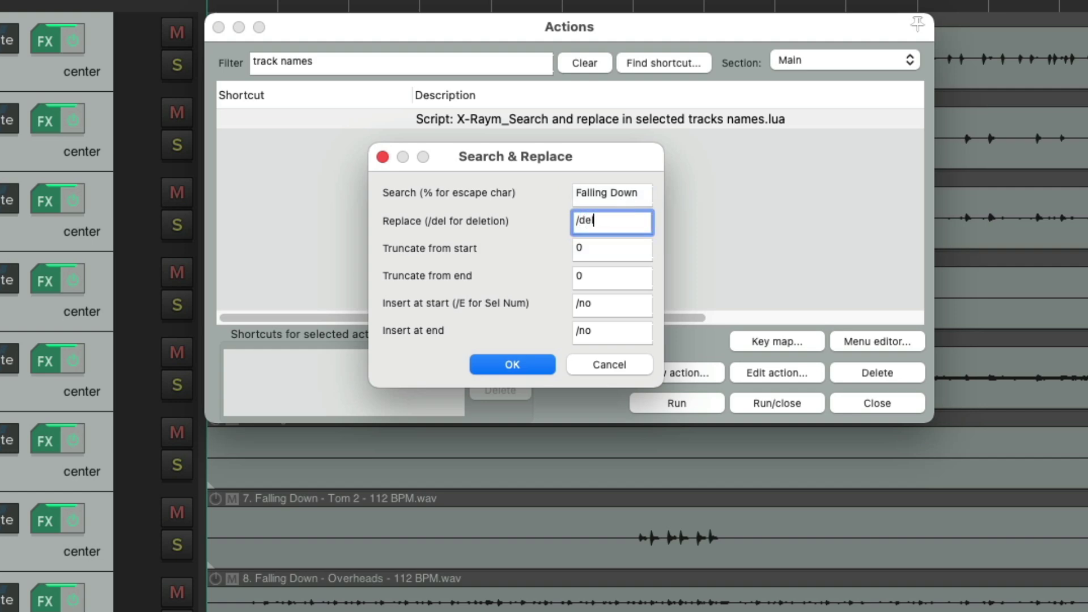
pyautogui.write('l')
pyautogui.press('Tab')
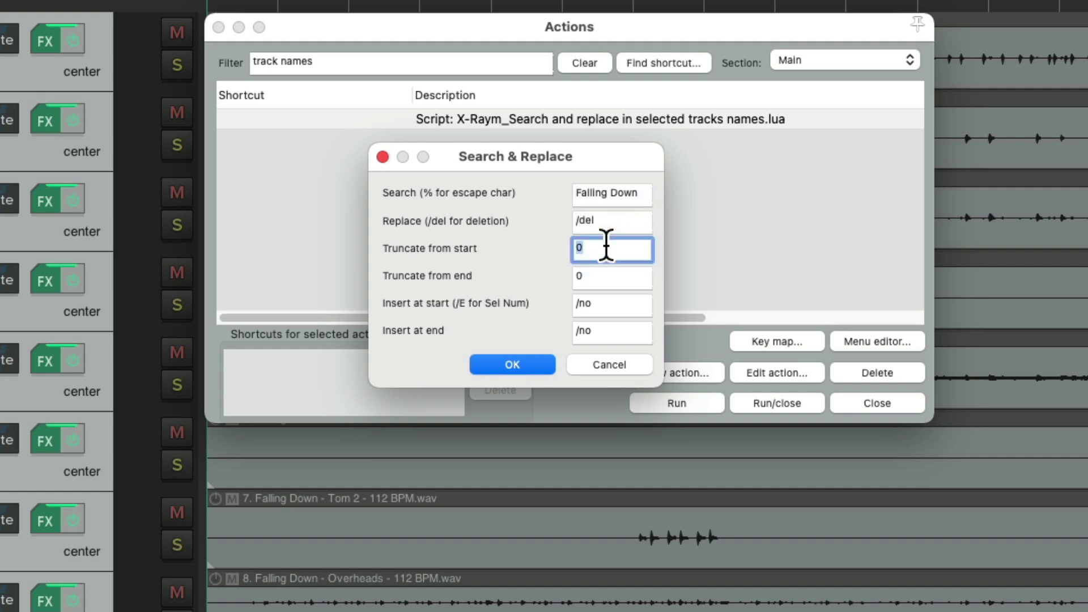
pyautogui.write('6')
pyautogui.click(536, 364)
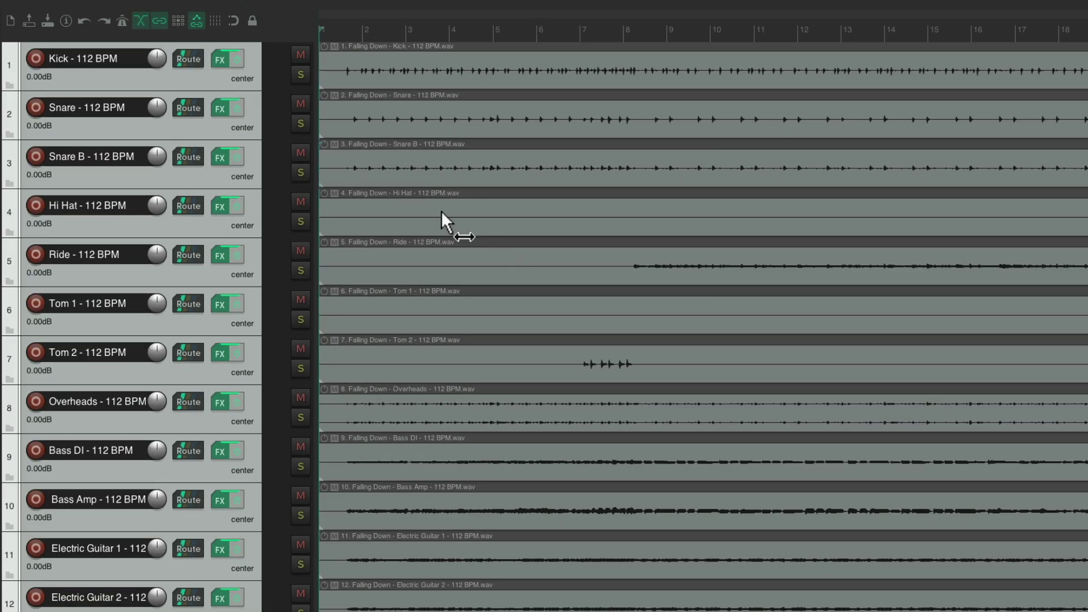
# - Run the track-name search and replace script on the Bass Amp through Vocal tracks, truncating 1 character from the start of their names
pyautogui.scroll(-3, 441, 213)
pyautogui.click(189, 360)
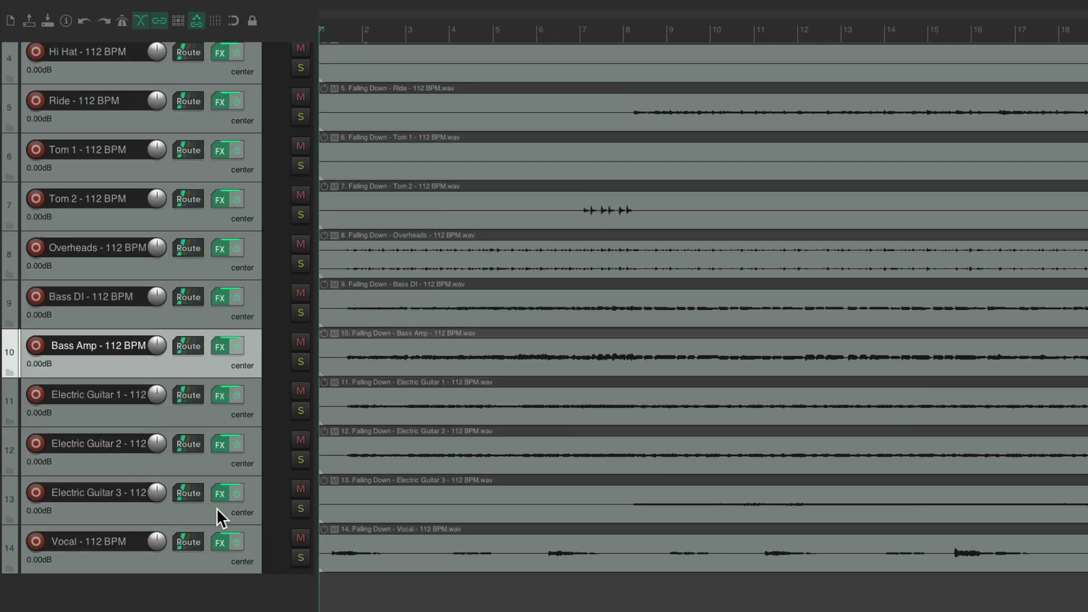
pyautogui.keyDown('shift'); pyautogui.click(199, 564); pyautogui.keyUp('shift')
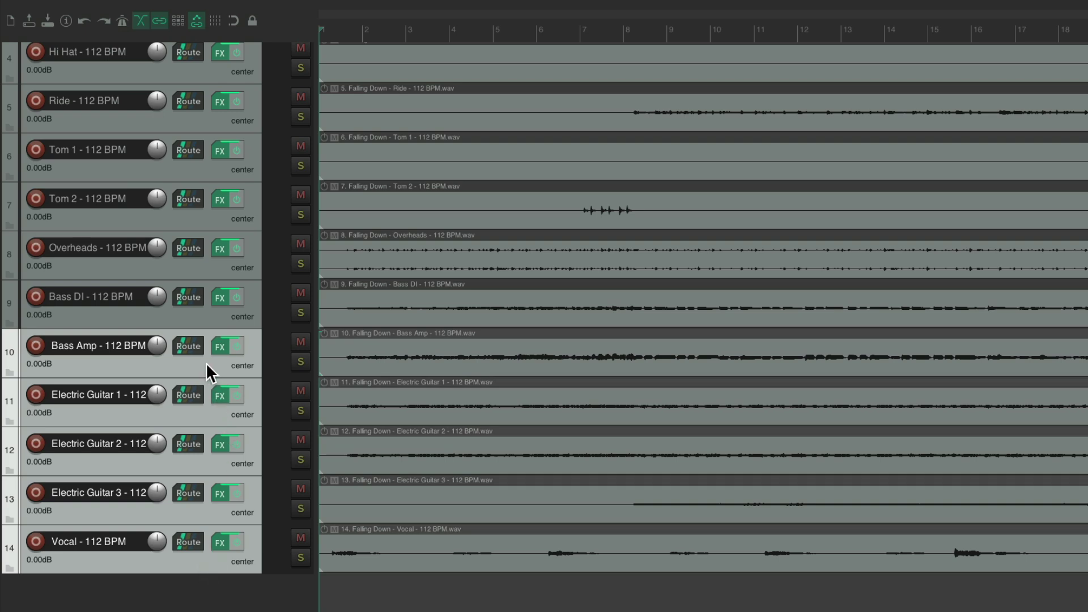
pyautogui.hotkey('shift', '/')
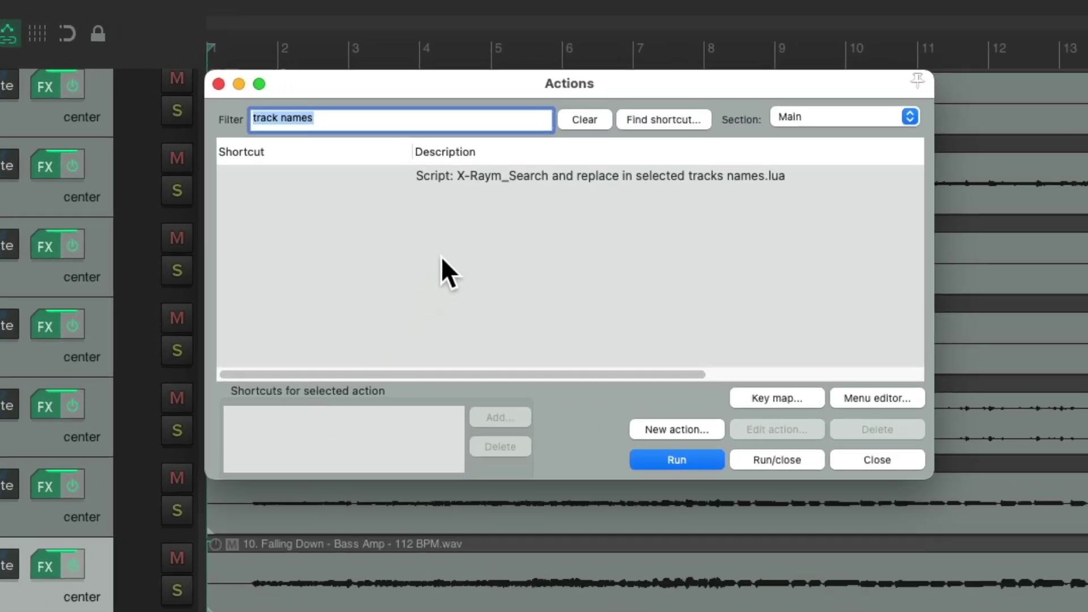
pyautogui.doubleClick(499, 172)
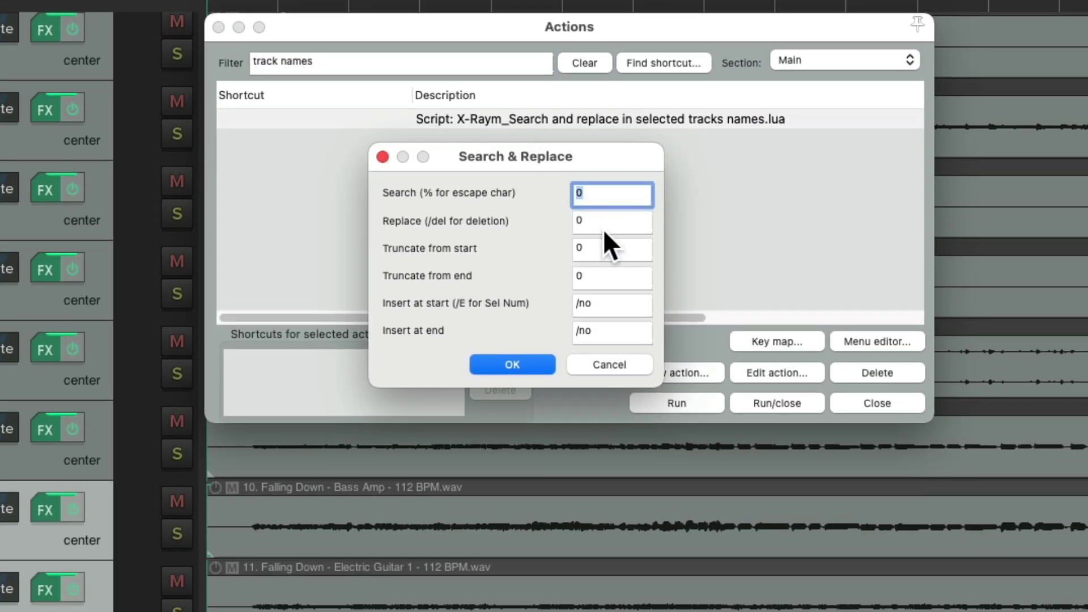
pyautogui.doubleClick(607, 248)
pyautogui.write('1')
pyautogui.click(529, 363)
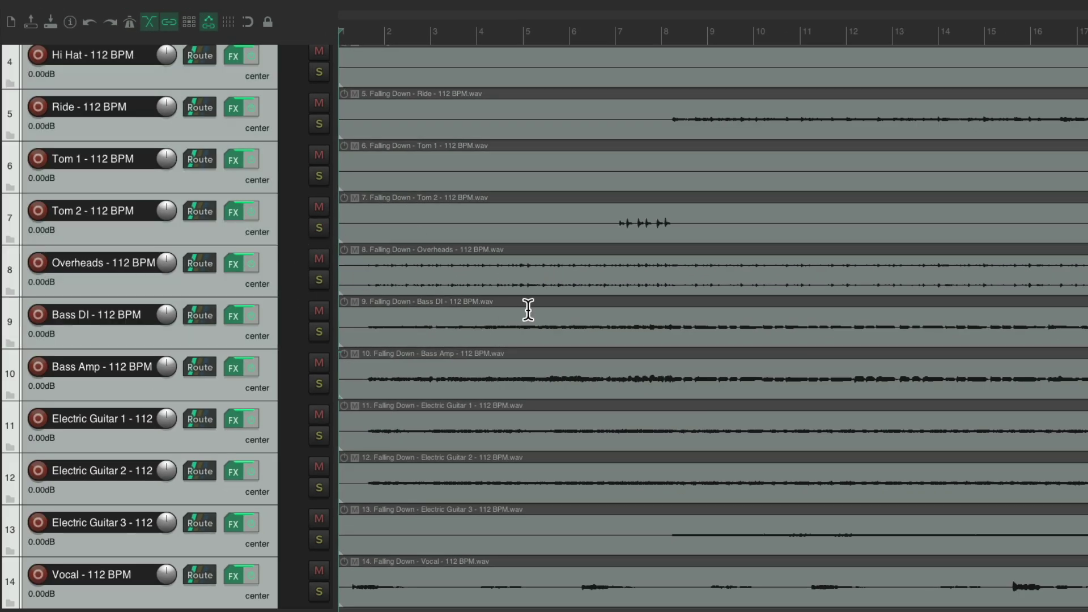
# - Strip the "- 112 BPM" suffix from all selected track names with the script, searching "112 BPM" and truncating 4 from the end
pyautogui.scroll(5, 528, 311)
pyautogui.hotkey('shift', '/')
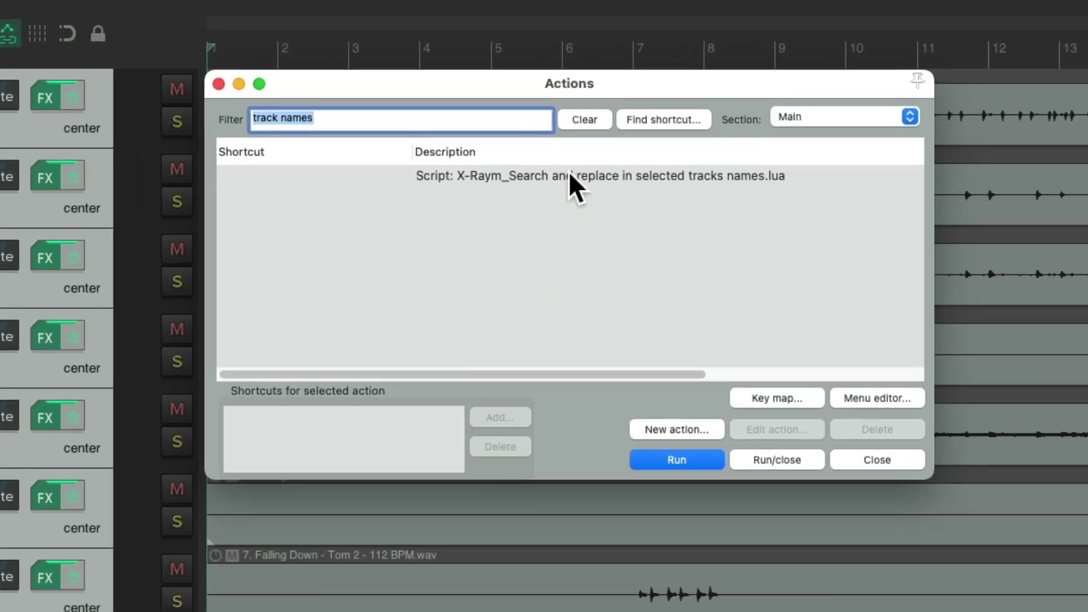
pyautogui.doubleClick(568, 176)
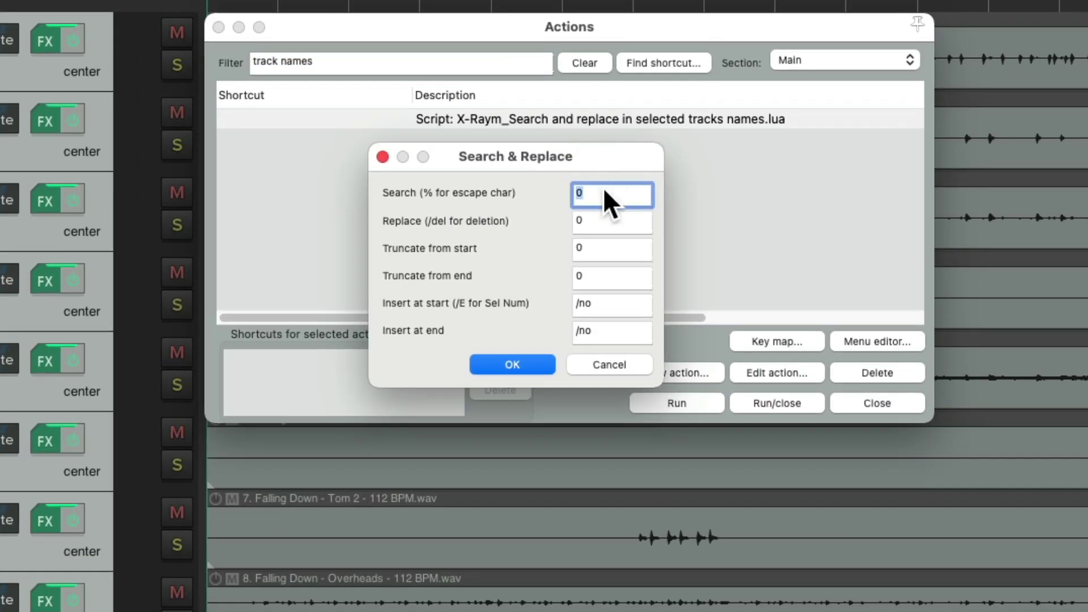
pyautogui.write('112 BPM')
pyautogui.click(612, 278)
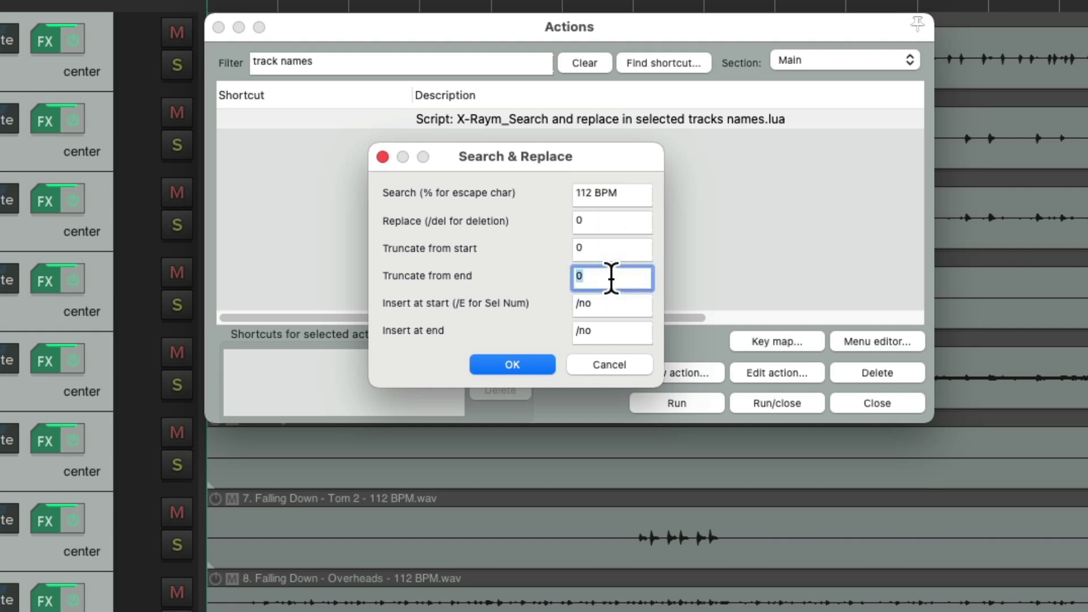
pyautogui.write('4')
pyautogui.click(538, 363)
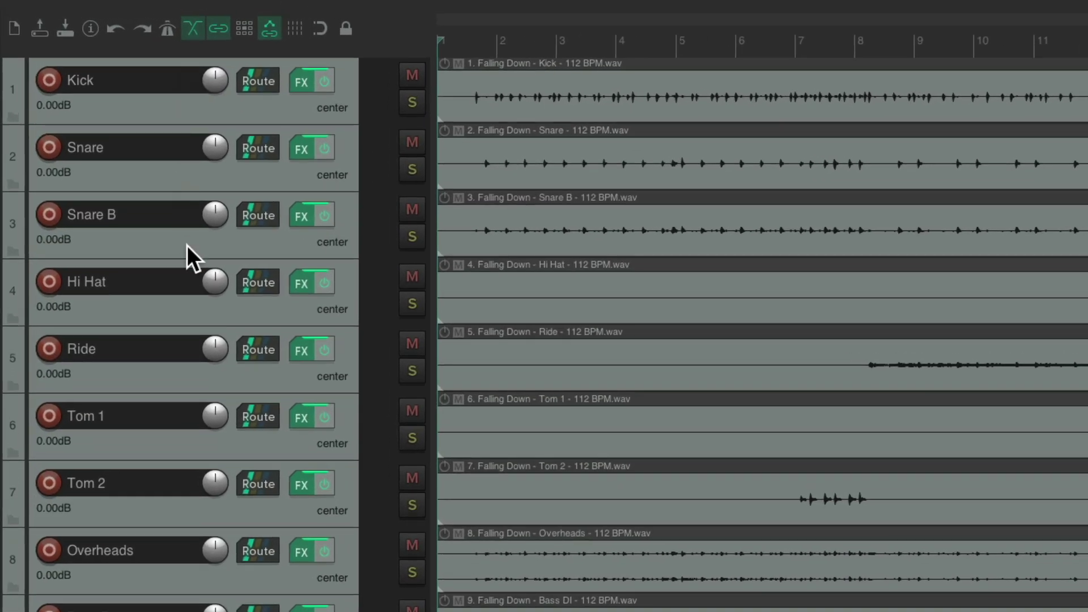
pyautogui.scroll(-4, 187, 245)
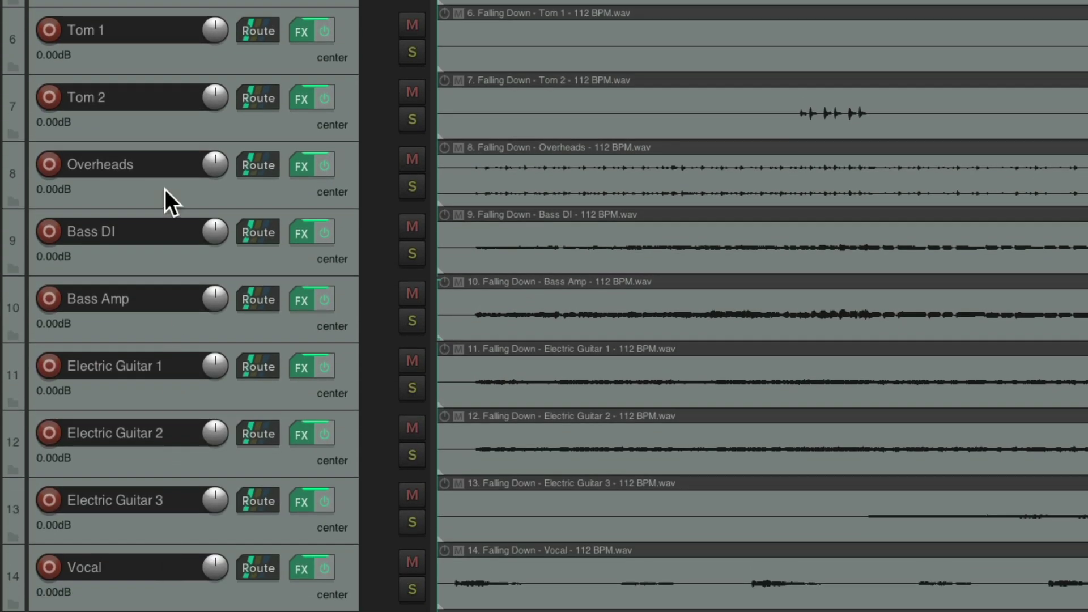
pyautogui.scroll(3, 165, 189)
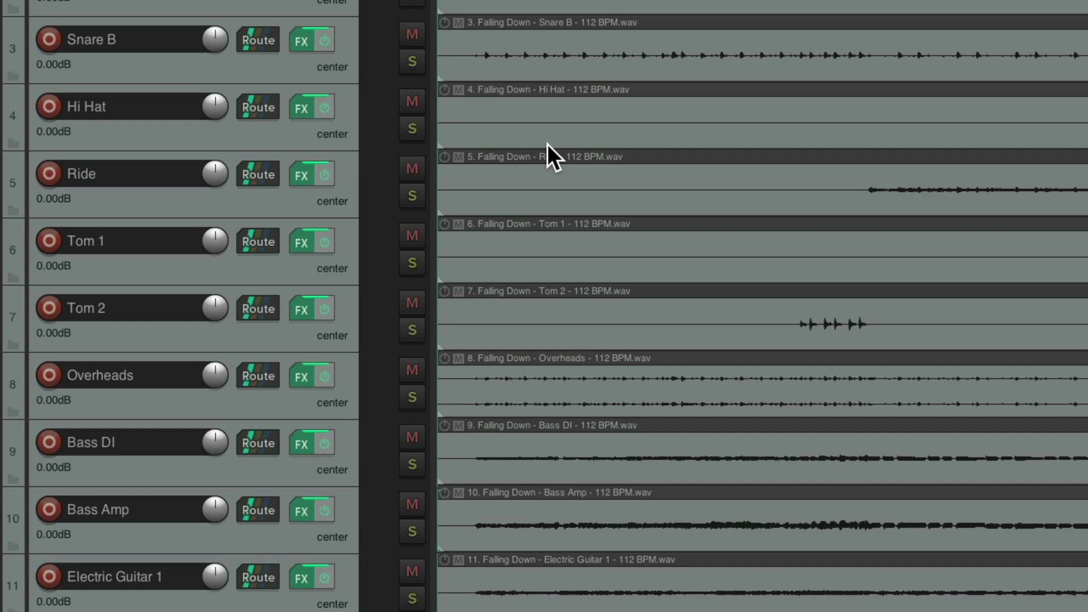
# - Show the mixer and lower the faders of all selected tracks together to about -10.1 dB
pyautogui.press('super+m')
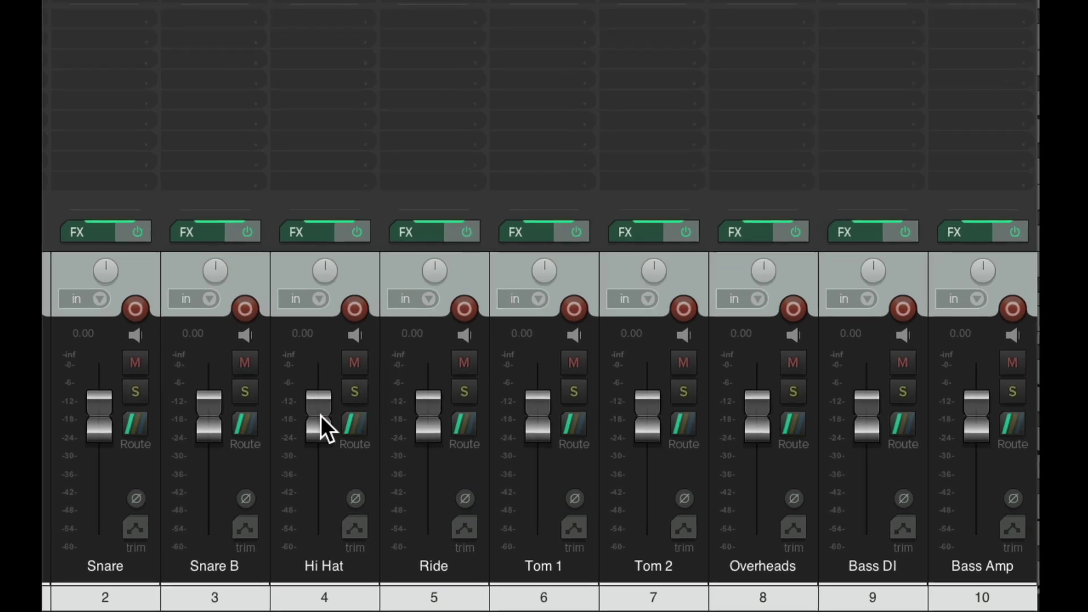
pyautogui.moveTo(320, 416); pyautogui.dragTo(320, 447)
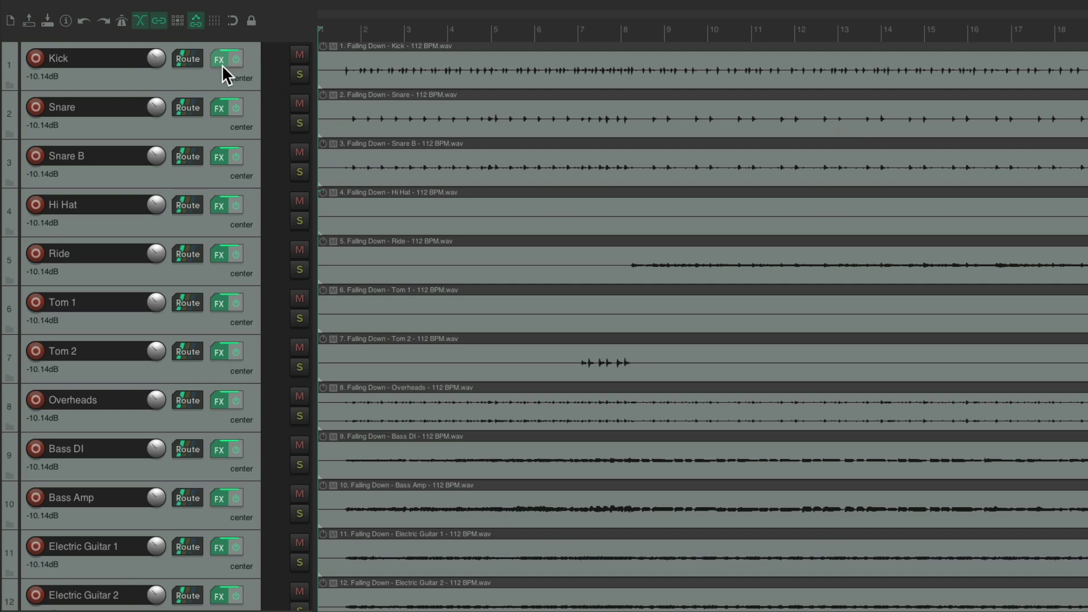
# - Insert the Mixing FX track template and move its five effect tracks above the Kick track
pyautogui.click(202, 81)
pyautogui.rightClick(202, 88)
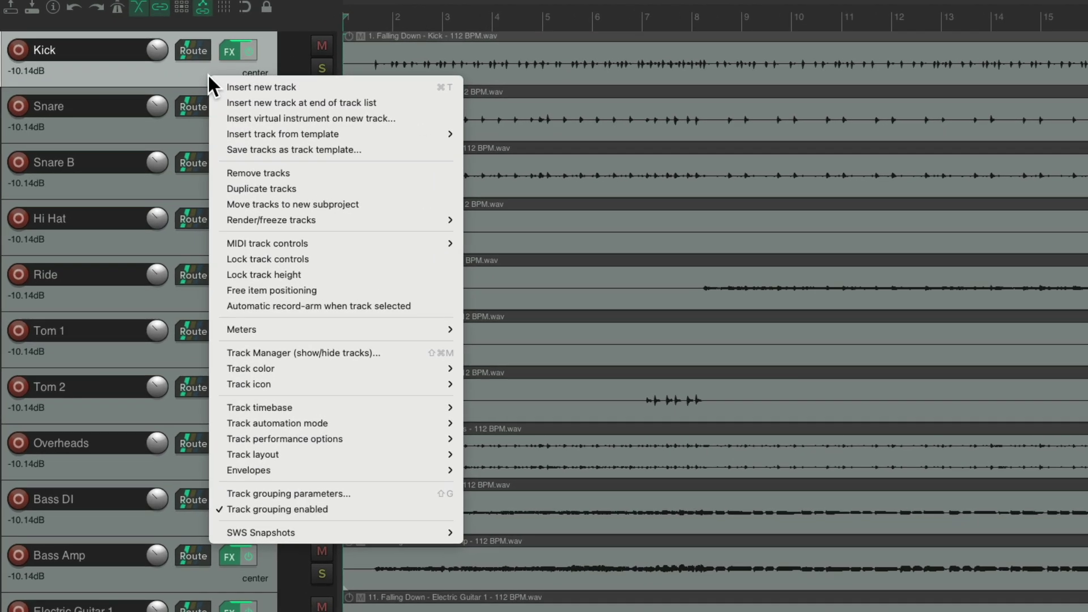
pyautogui.moveTo(216, 131)
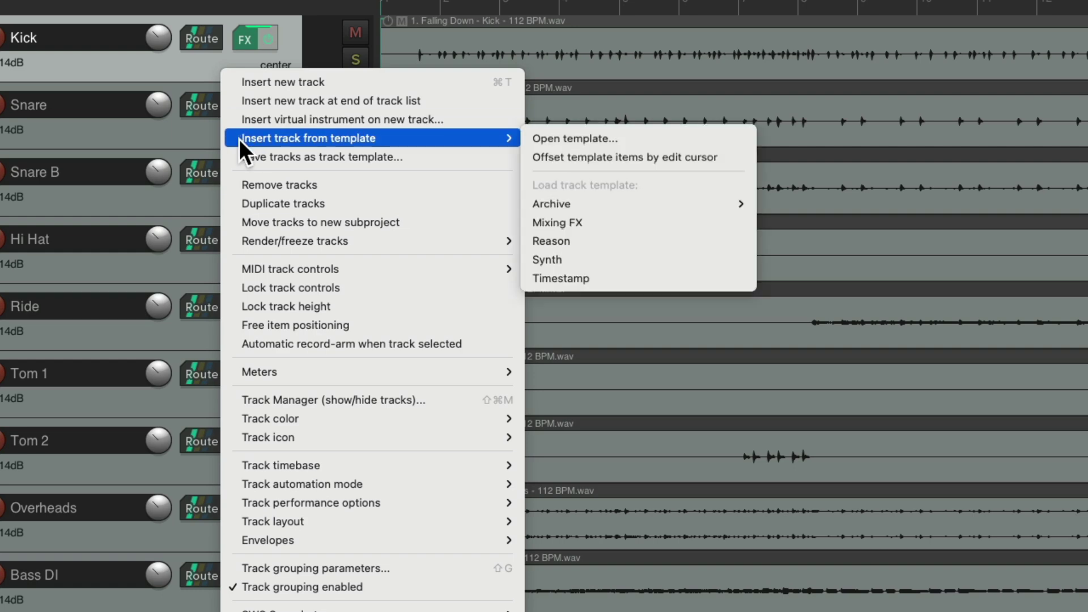
pyautogui.click(652, 220)
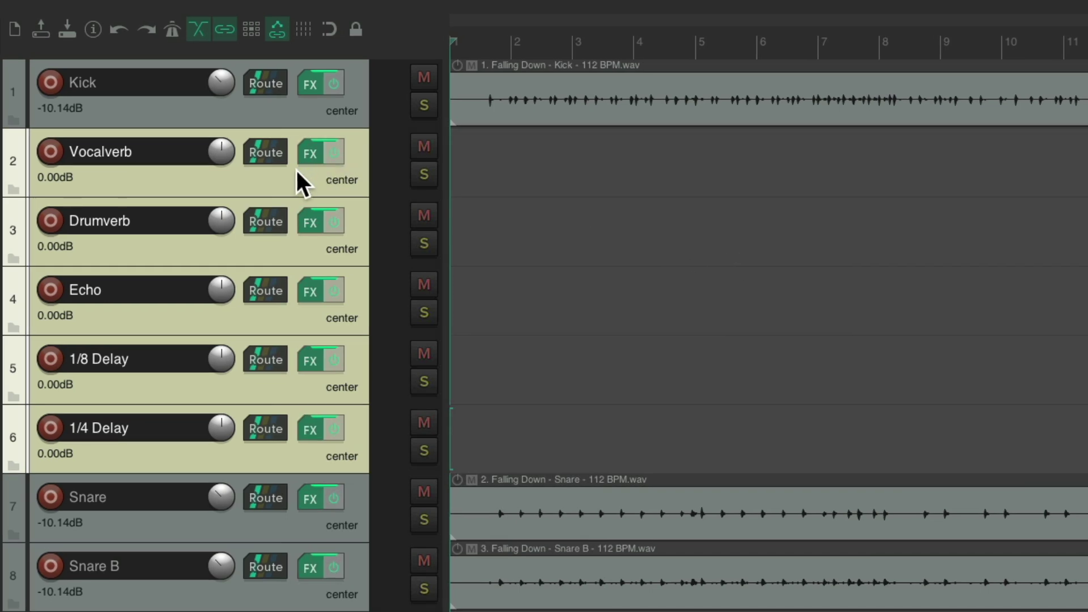
pyautogui.moveTo(294, 168); pyautogui.dragTo(295, 78)
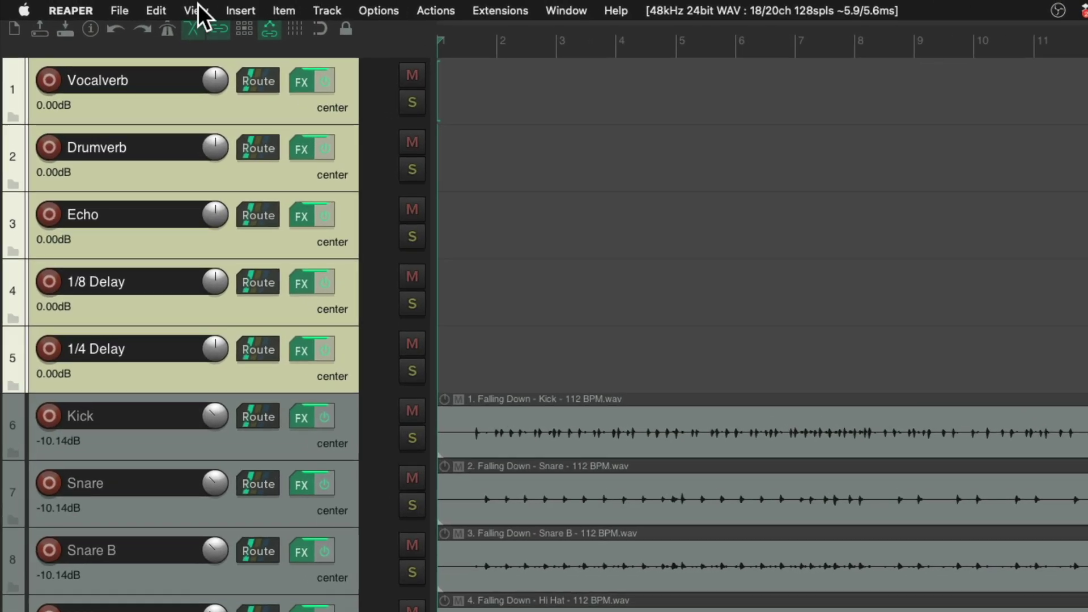
# - Open the Routing Matrix and create a send from Kick to Vocalverb
pyautogui.click(197, 10)
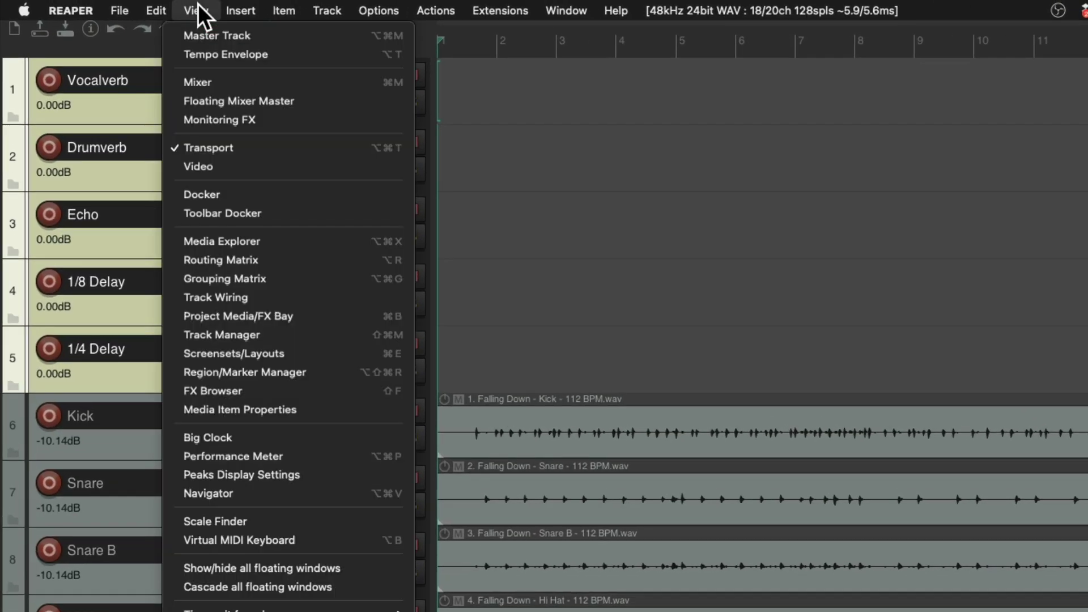
pyautogui.click(175, 259)
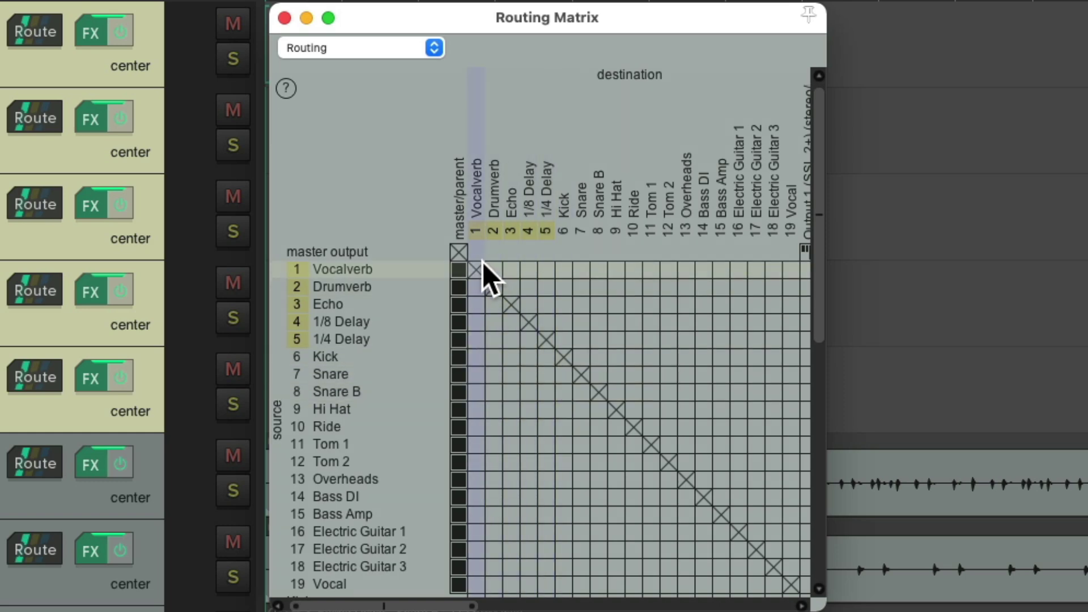
pyautogui.click(476, 358)
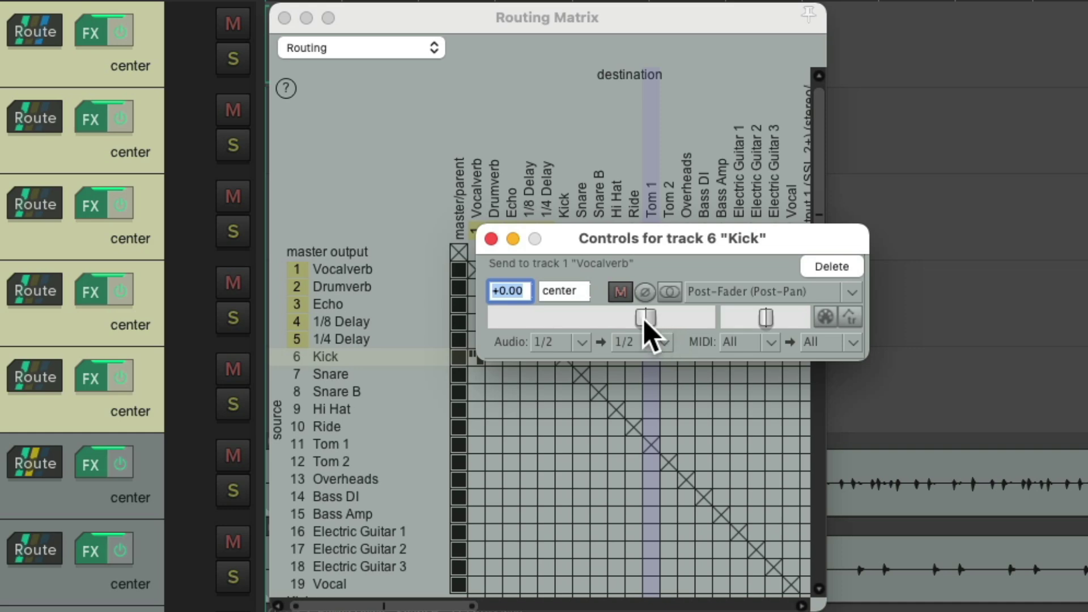
# - Set the Kick-to-Vocalverb send to -inf volume, mono, with MIDI set to None, and close its controls
pyautogui.moveTo(645, 318); pyautogui.dragTo(477, 335)
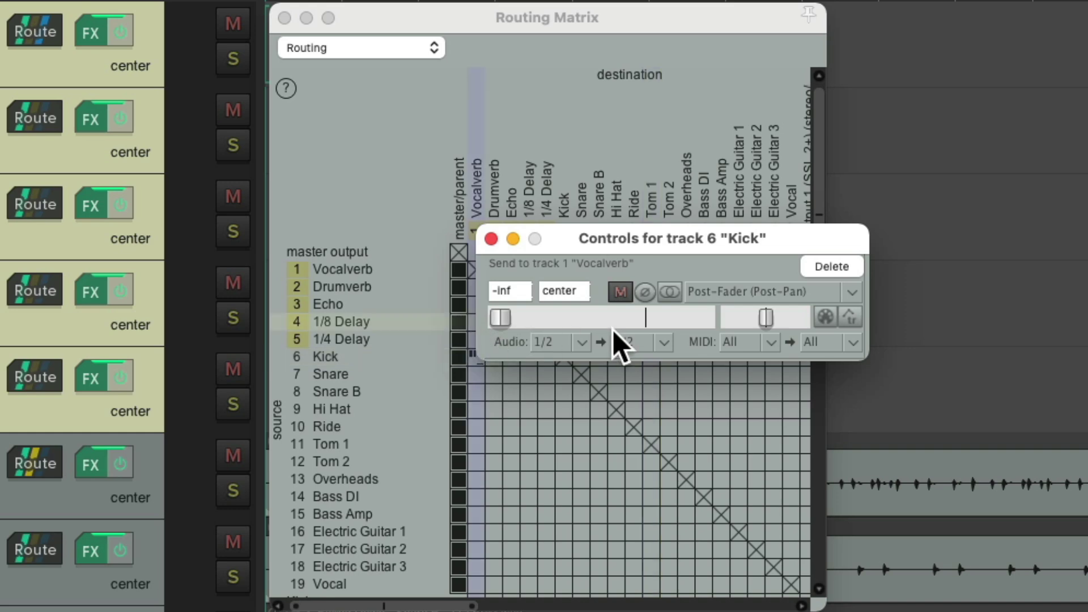
pyautogui.click(671, 293)
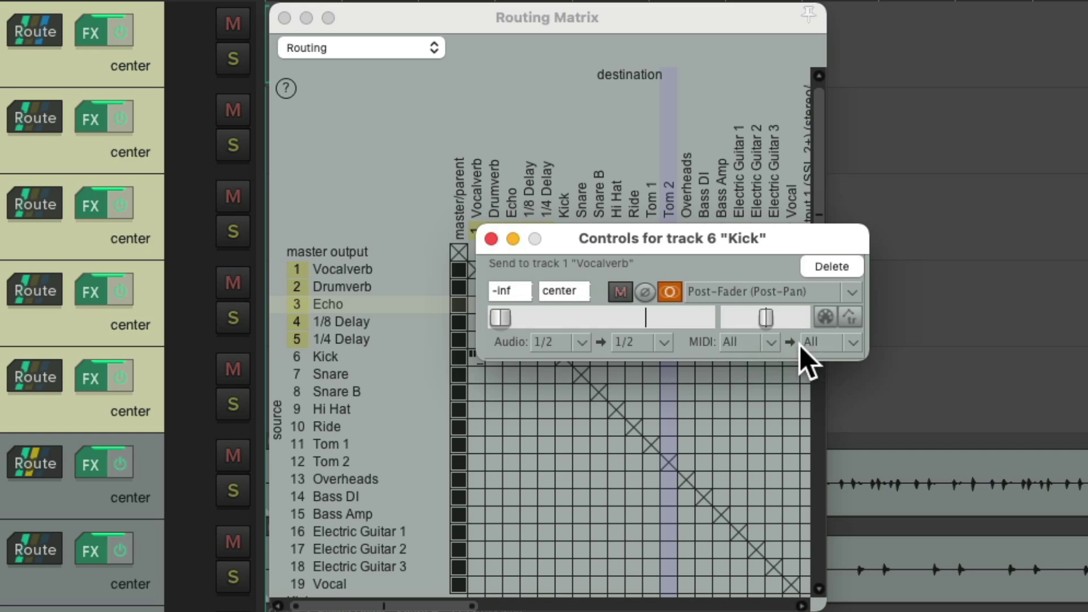
pyautogui.click(774, 342)
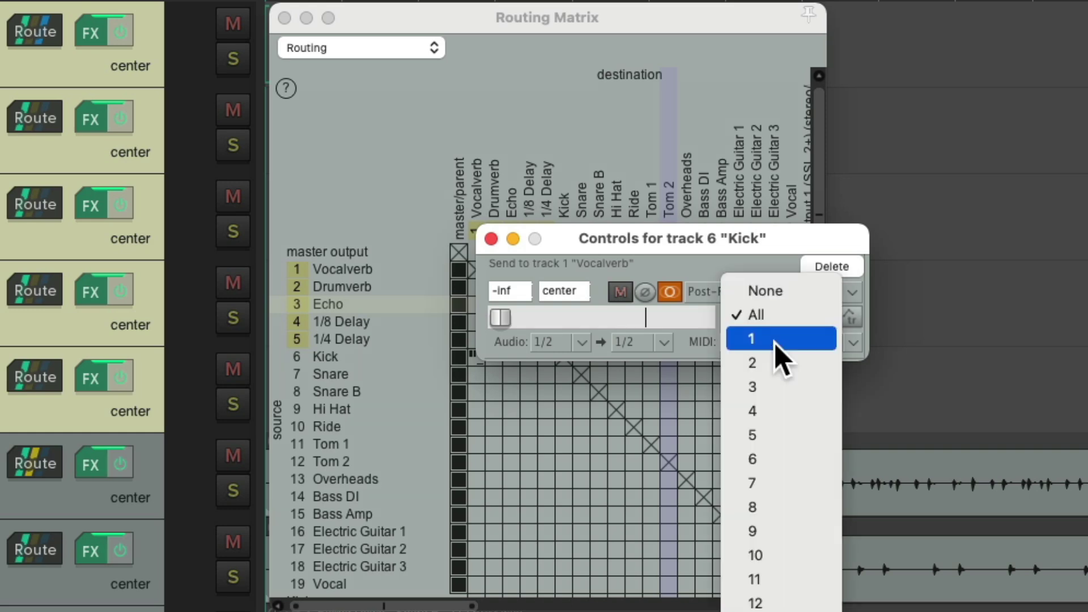
pyautogui.click(783, 298)
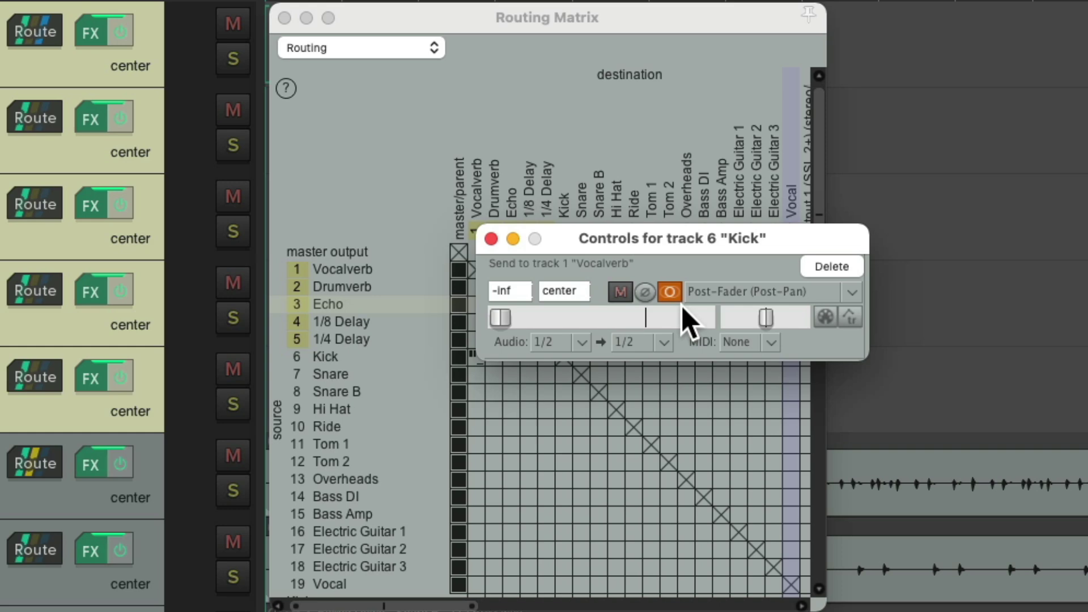
pyautogui.click(491, 239)
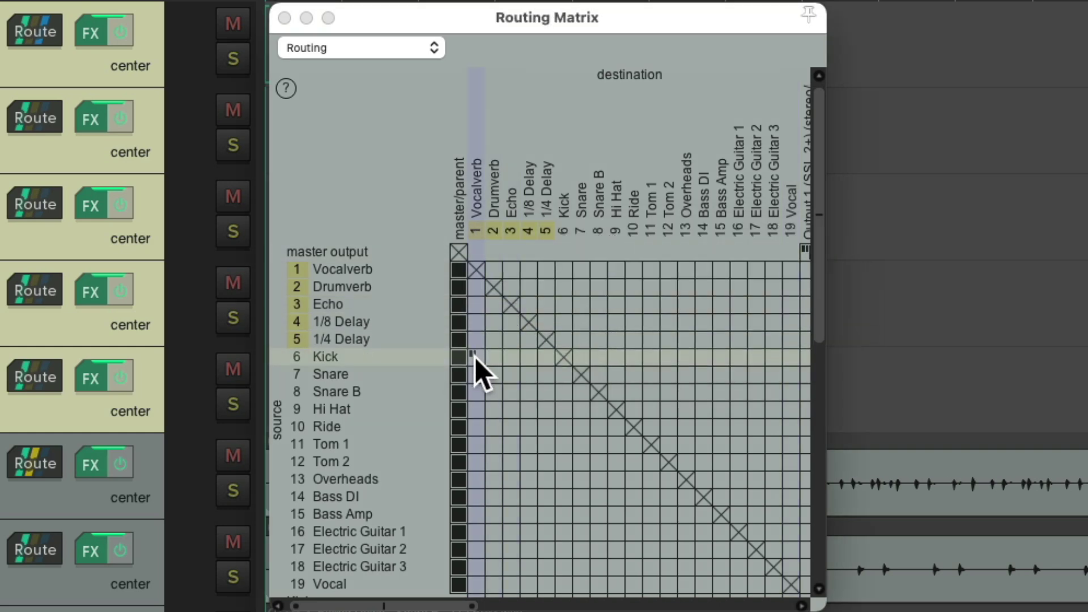
# - Copy Kick's Vocalverb send to Drumverb, Echo, 1/8 Delay and 1/4 Delay, and check the 1/4 Delay send's settings
pyautogui.moveTo(473, 357); pyautogui.dragTo(545, 355)
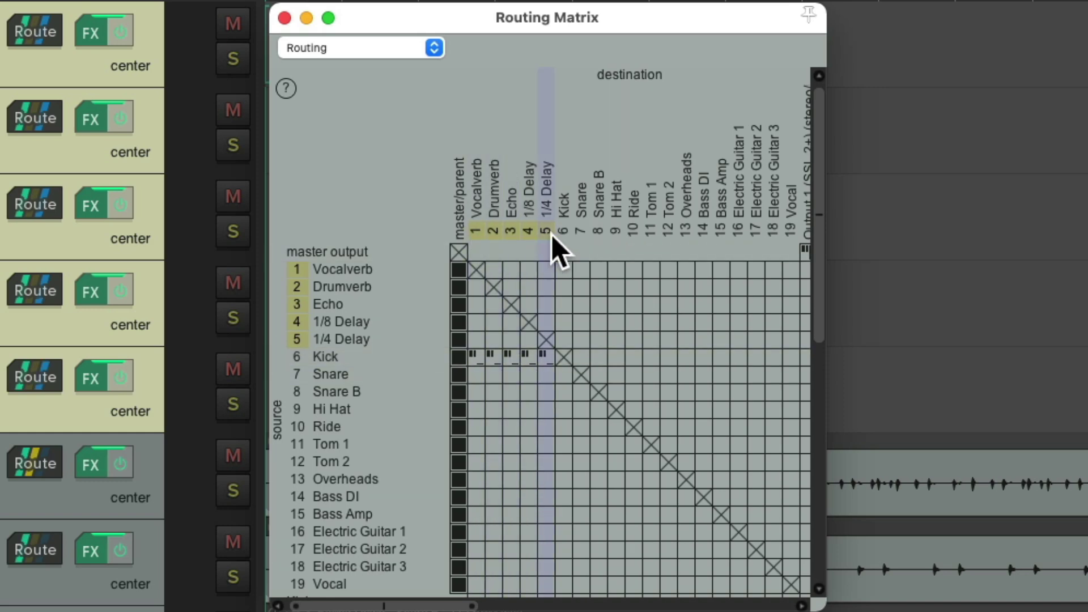
pyautogui.rightClick(548, 362)
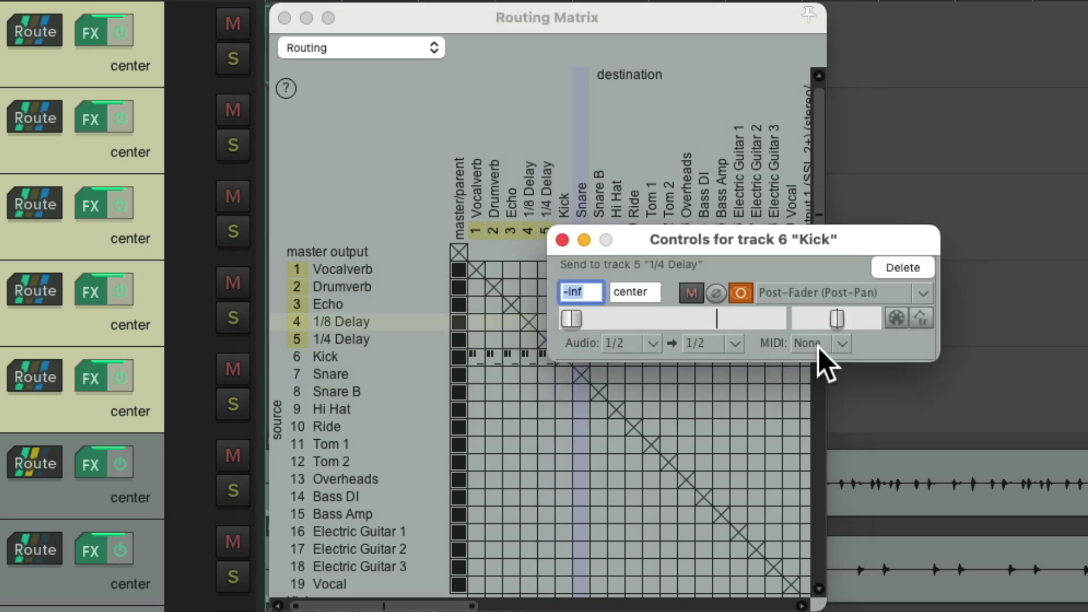
pyautogui.click(563, 240)
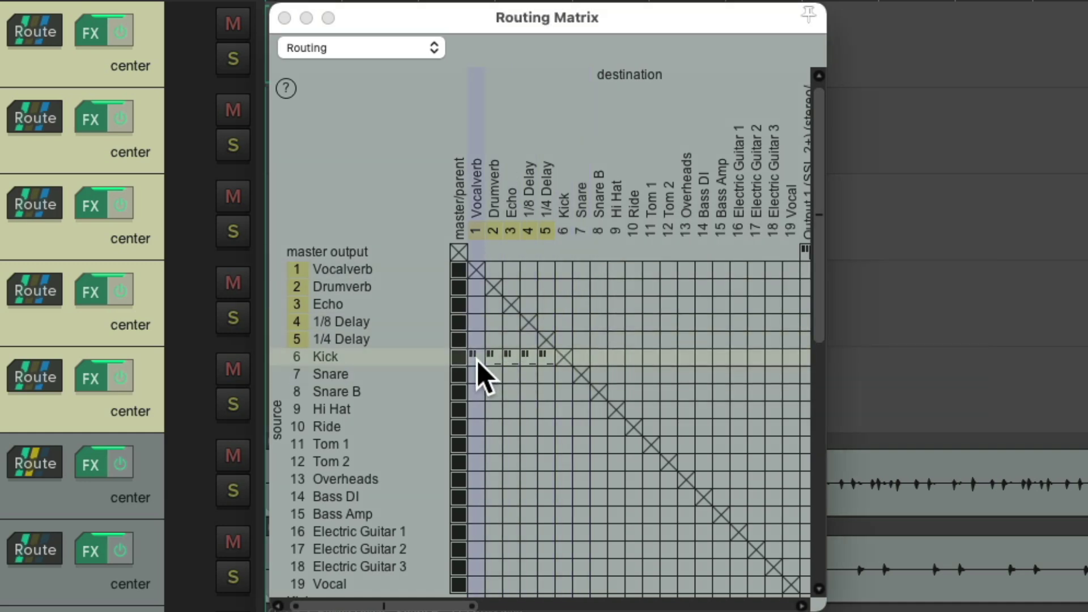
# - Copy the sends for all five effect tracks to every source track from Snare to Vocal and close the Routing Matrix
pyautogui.moveTo(478, 362); pyautogui.dragTo(478, 595)
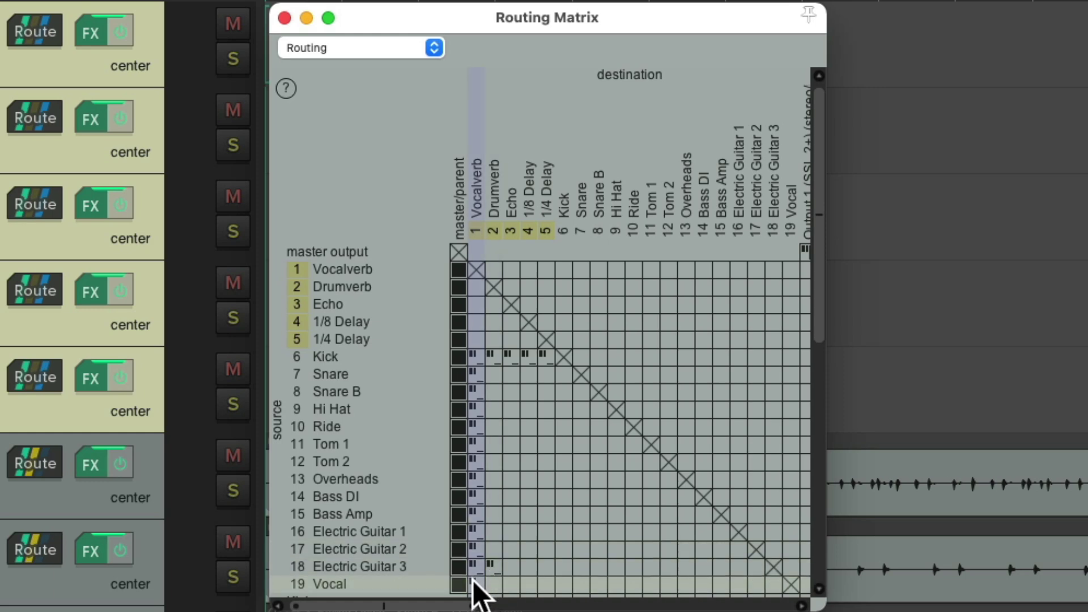
pyautogui.click(528, 374)
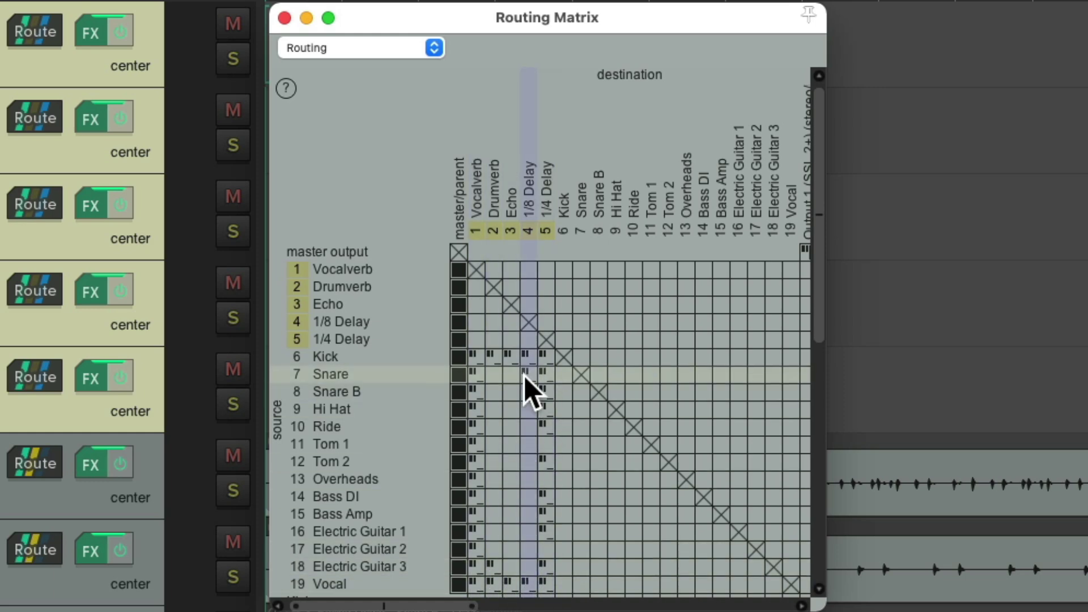
pyautogui.click(528, 392)
pyautogui.click(493, 531)
pyautogui.moveTo(494, 540)
pyautogui.mouseDown()
pyautogui.moveTo(490, 392)
pyautogui.moveTo(510, 451)
pyautogui.moveTo(510, 571)
pyautogui.moveTo(530, 536)
pyautogui.moveTo(528, 402)
pyautogui.moveTo(545, 544)
pyautogui.moveTo(484, 583)
pyautogui.moveTo(492, 509)
pyautogui.moveTo(519, 533)
pyautogui.mouseUp()
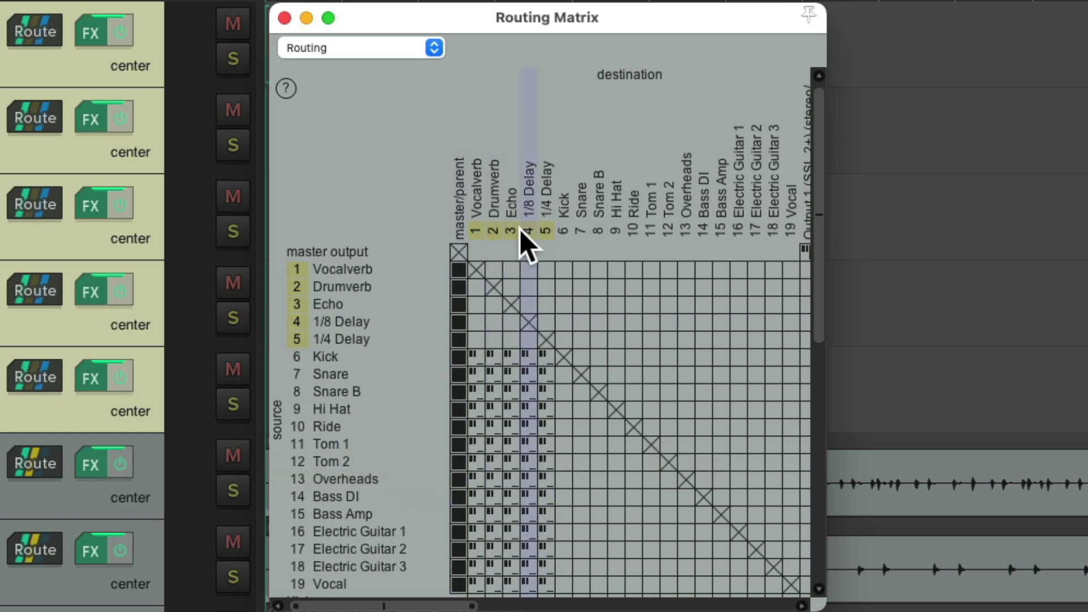
pyautogui.click(284, 19)
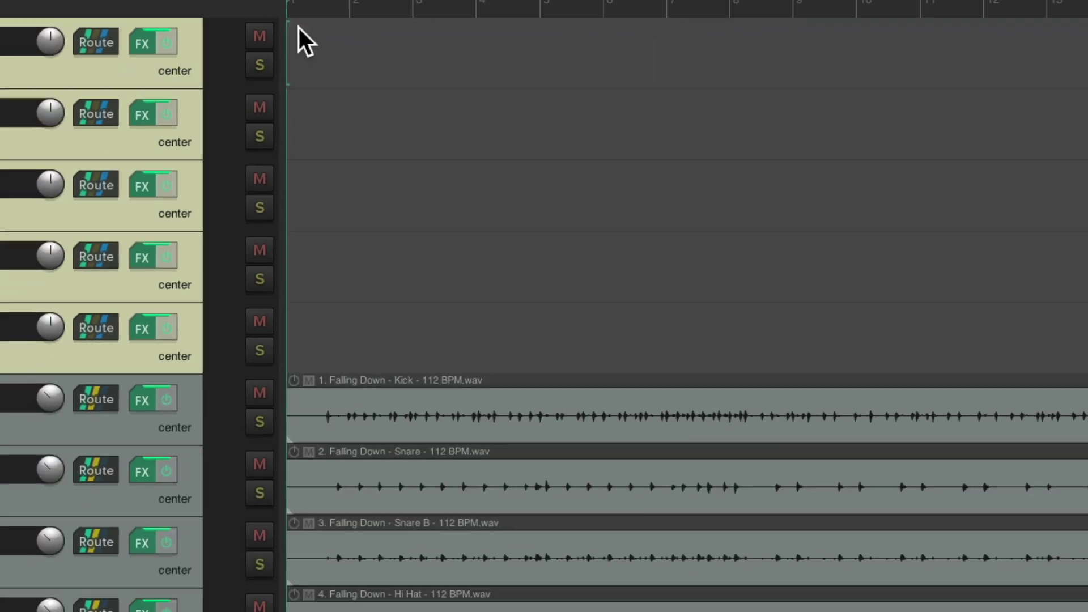
# - Check the sends on all tracks in the mixer and inspect the settings of Kick's Vocalverb send
pyautogui.press('super+m')
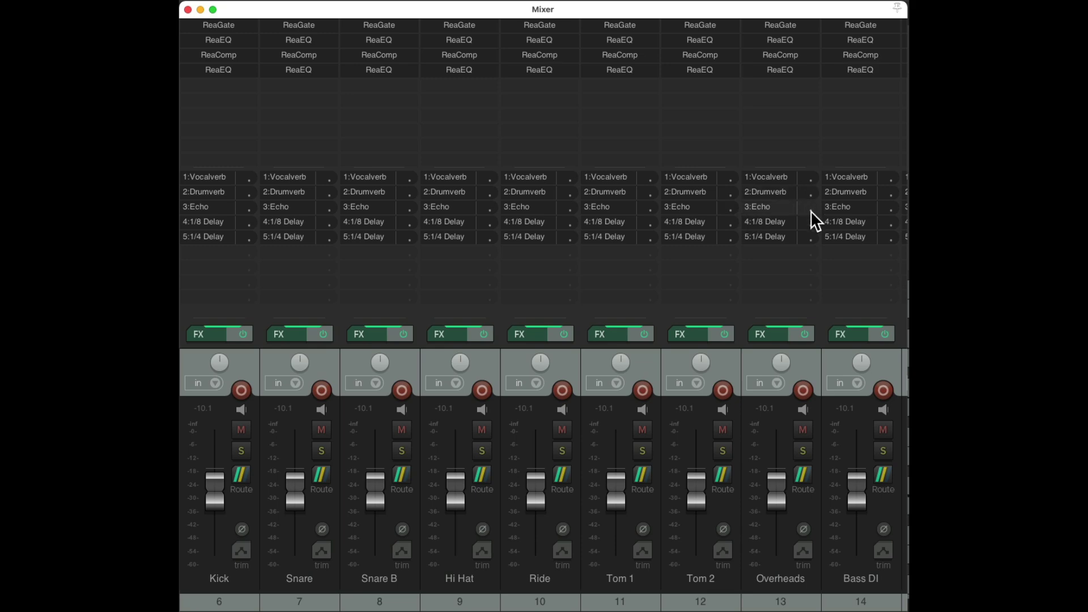
pyautogui.hscroll(5, 761, 348)
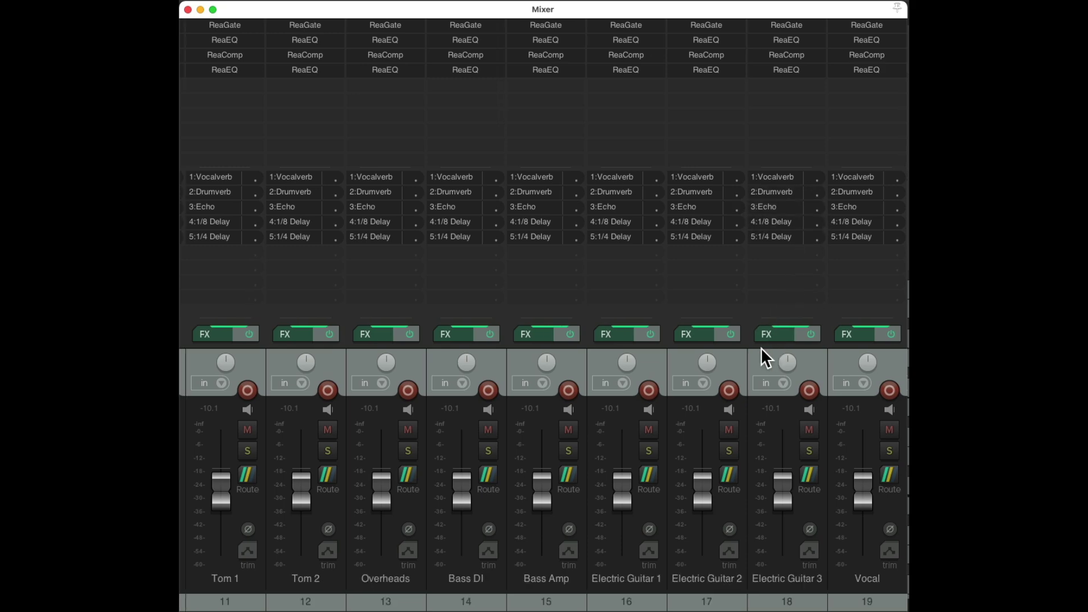
pyautogui.hscroll(-8, 760, 348)
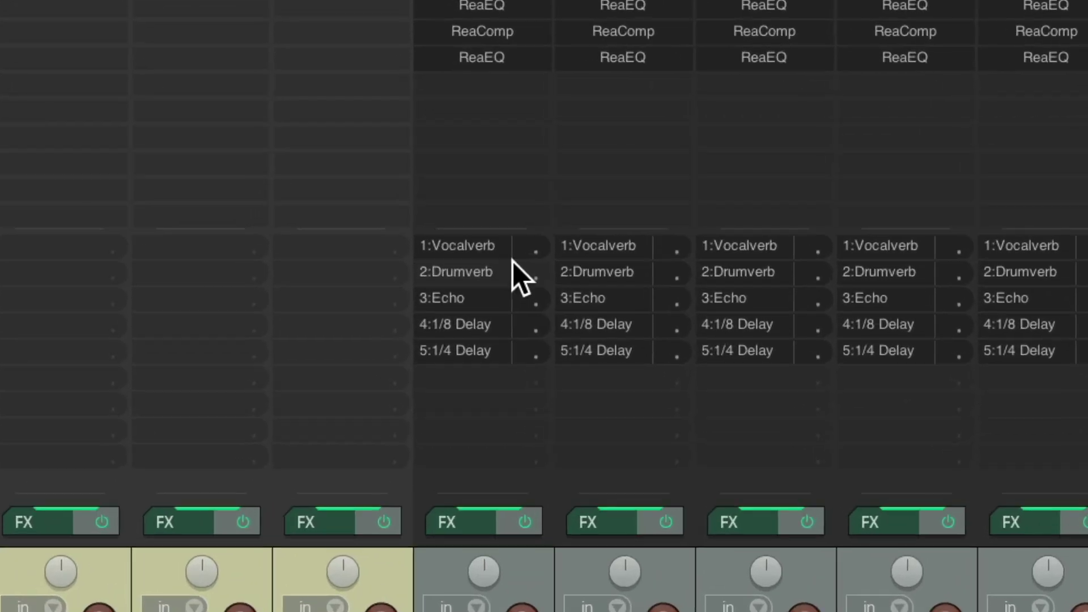
pyautogui.click(474, 189)
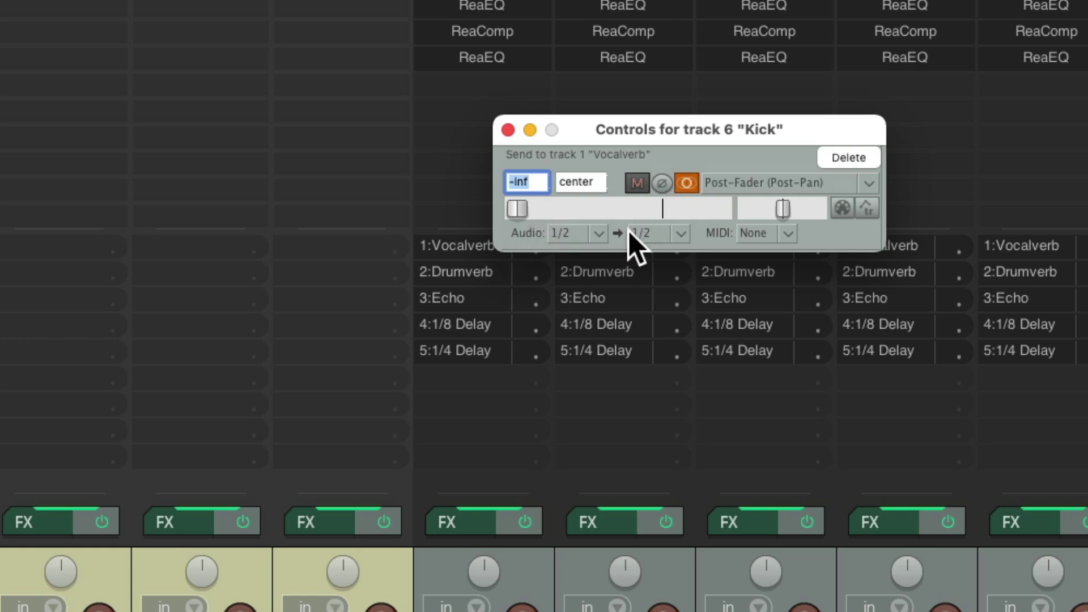
pyautogui.click(507, 130)
pyautogui.click(188, 9)
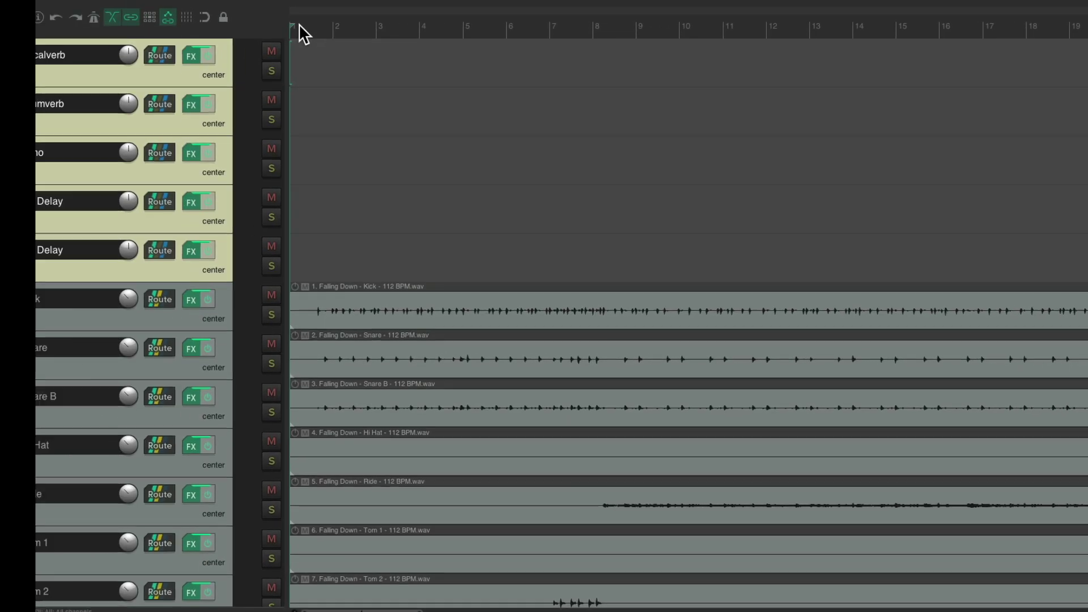
# - Move the five effect tracks from Vocalverb to 1/4 Delay below the Vocal track and show the mixer
pyautogui.click(222, 72)
pyautogui.keyDown('shift'); pyautogui.click(223, 263); pyautogui.keyUp('shift')
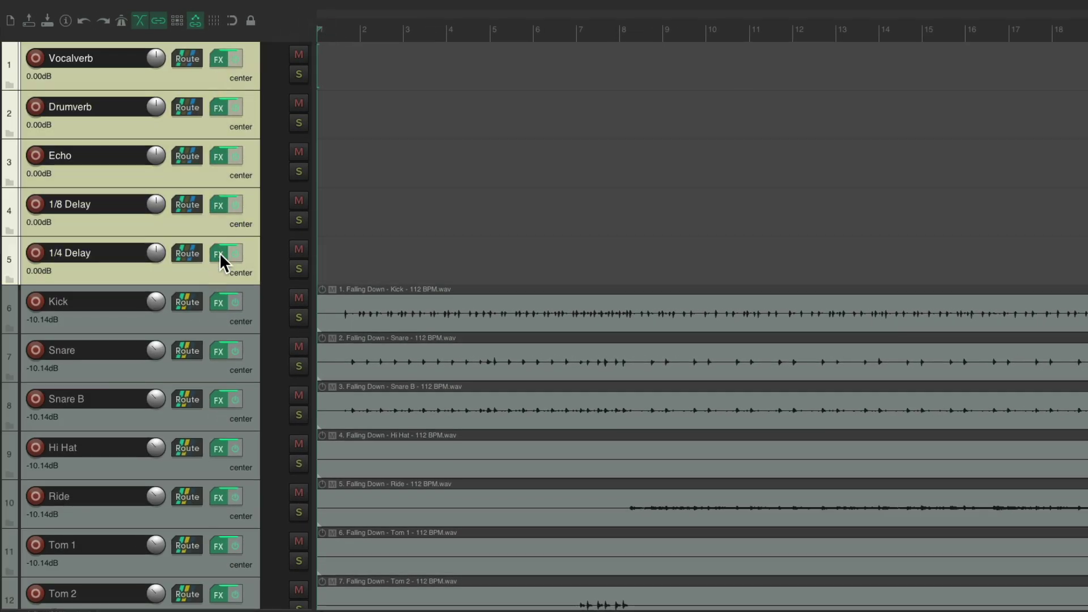
pyautogui.moveTo(214, 153); pyautogui.dragTo(199, 607)
pyautogui.scroll(10, 321, 508)
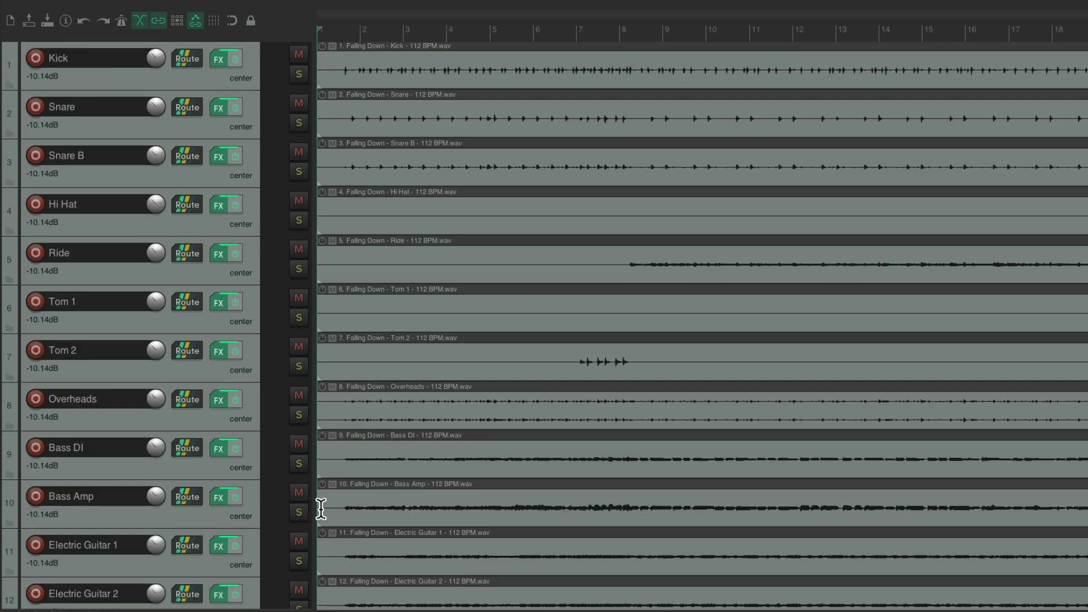
pyautogui.press('super+m')
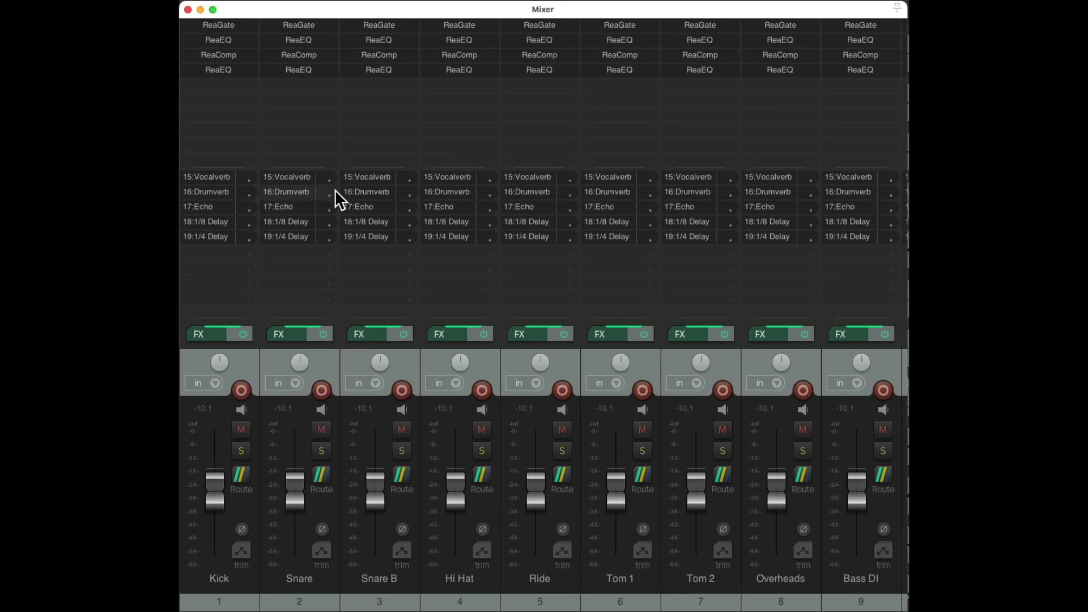